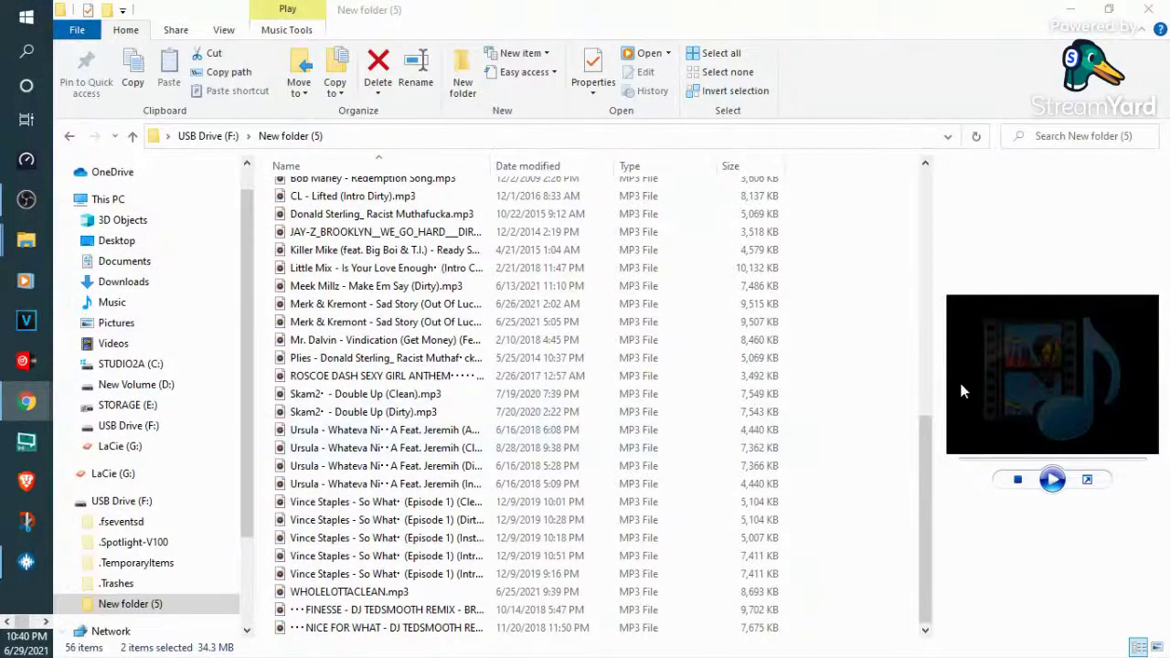
Clear the file selection and widen the Name column in New folder (5) to reveal the long MP3 file names
click(914, 248)
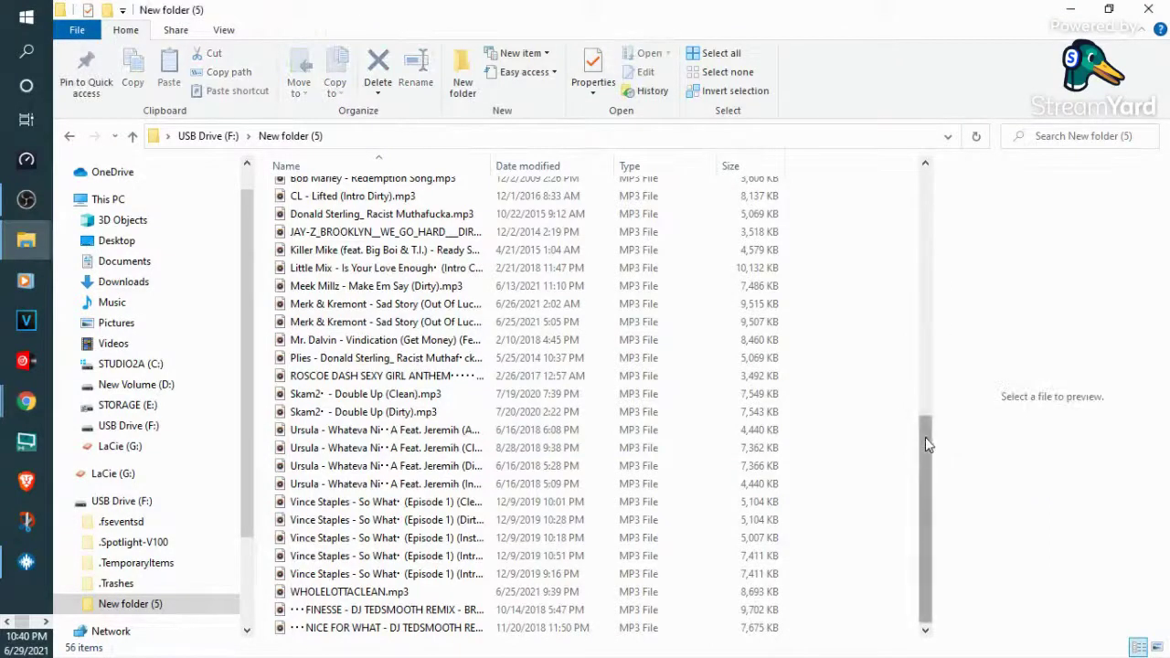
drag(925, 438, 976, 87)
drag(924, 543, 1039, 274)
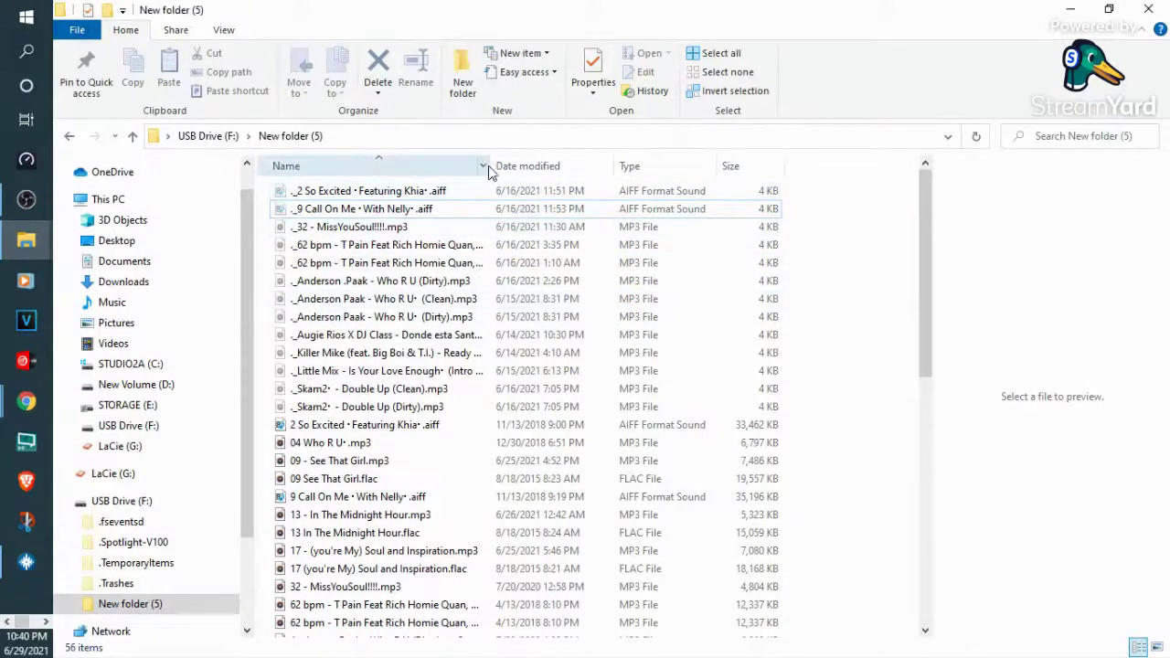
drag(491, 171, 465, 161)
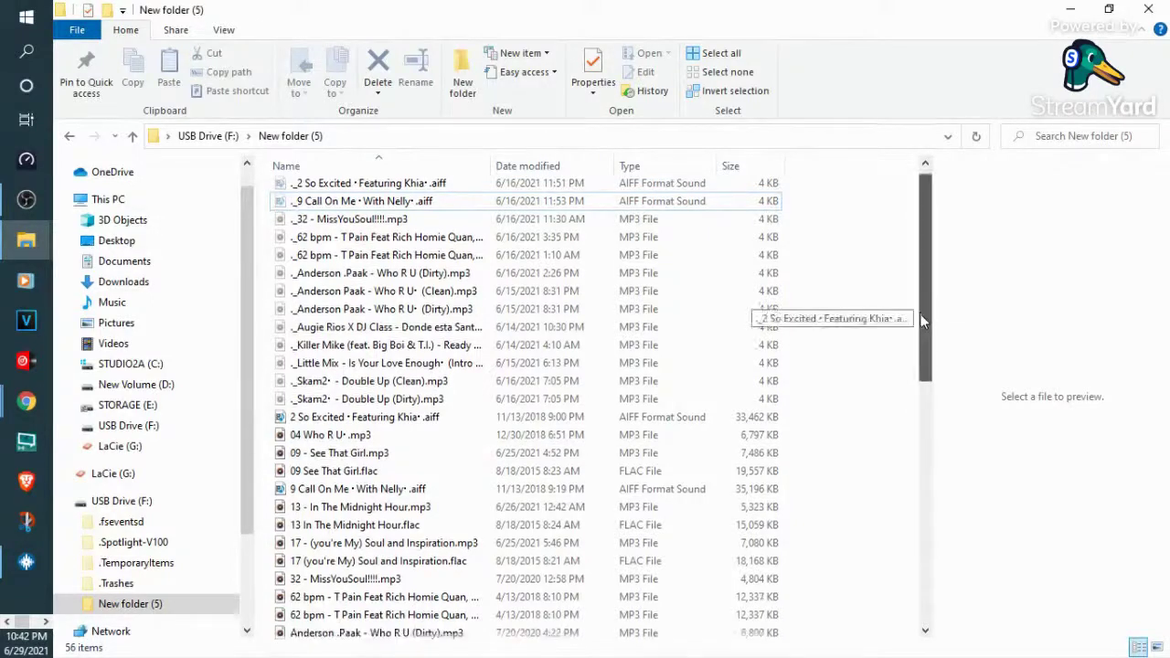
drag(922, 316, 897, 510)
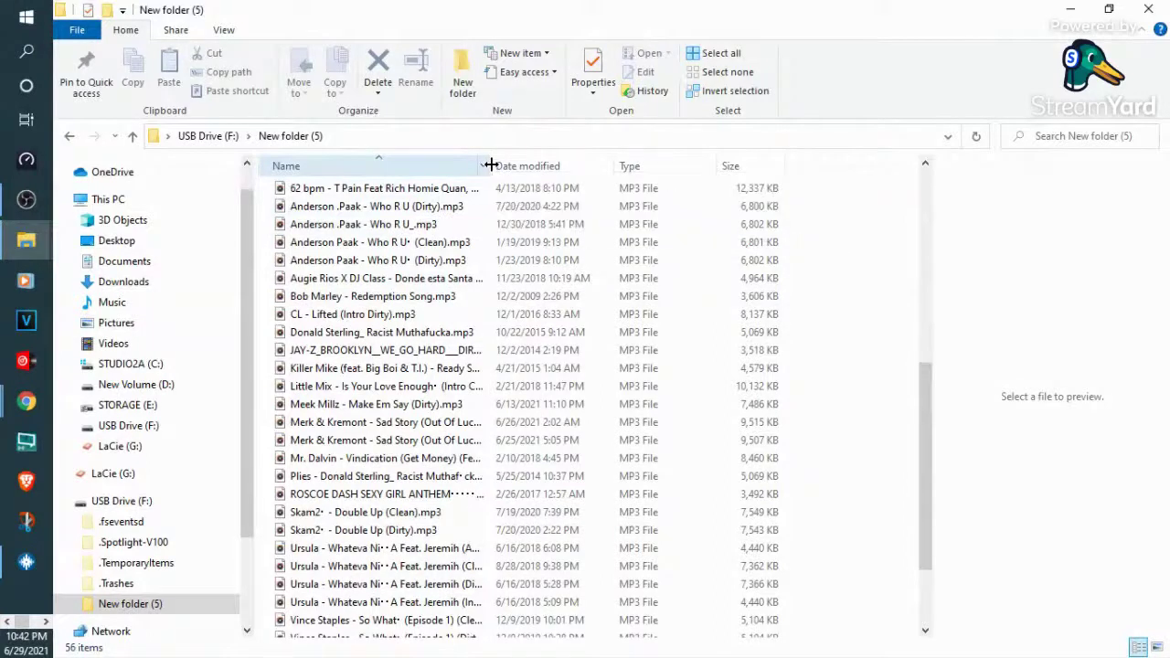
drag(491, 164, 656, 165)
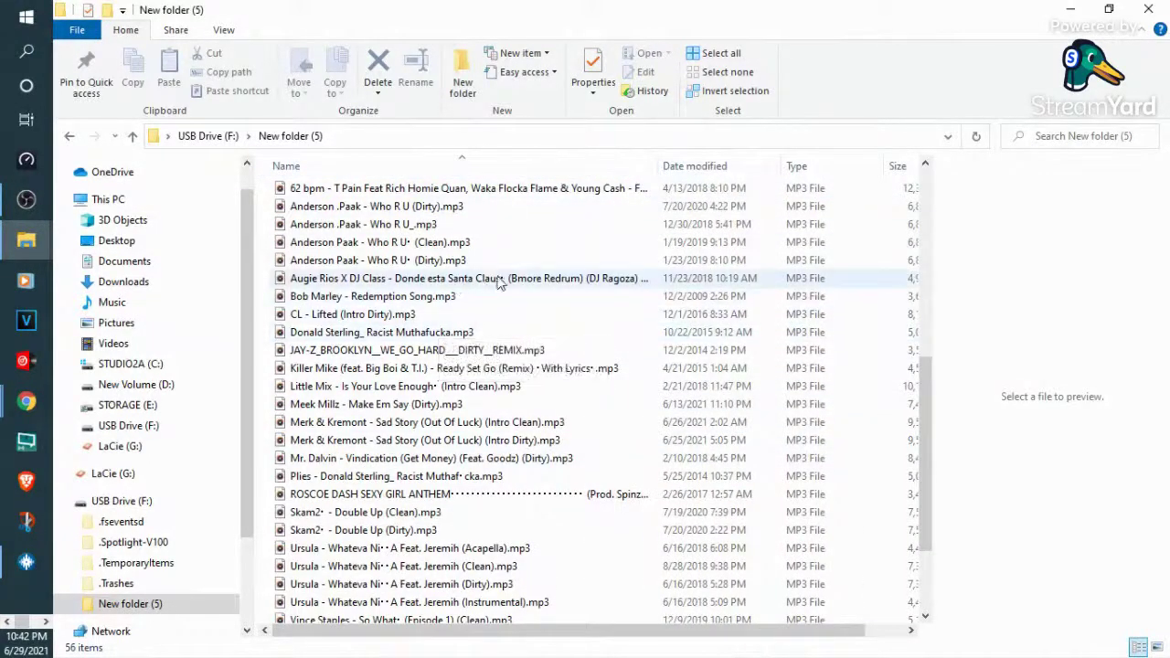
Look back through the special characters in the song file names and select the 34.3 MB "9 Call On Me With Nelly" AIFF file
click(926, 167)
click(925, 167)
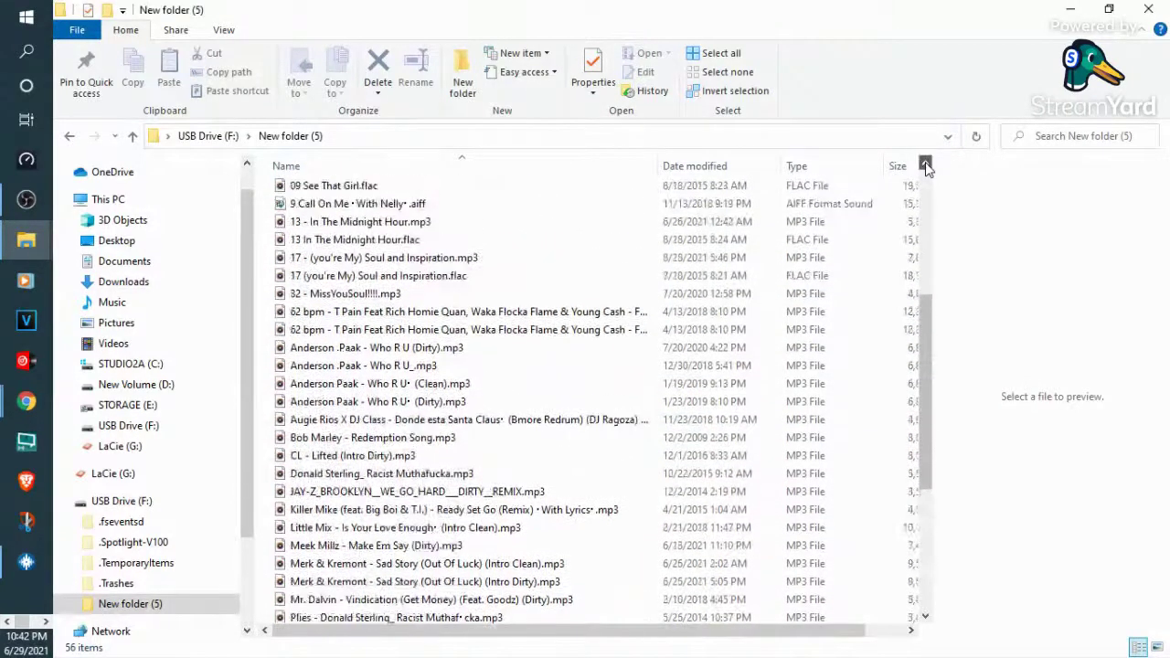
click(925, 167)
click(926, 167)
click(926, 167)
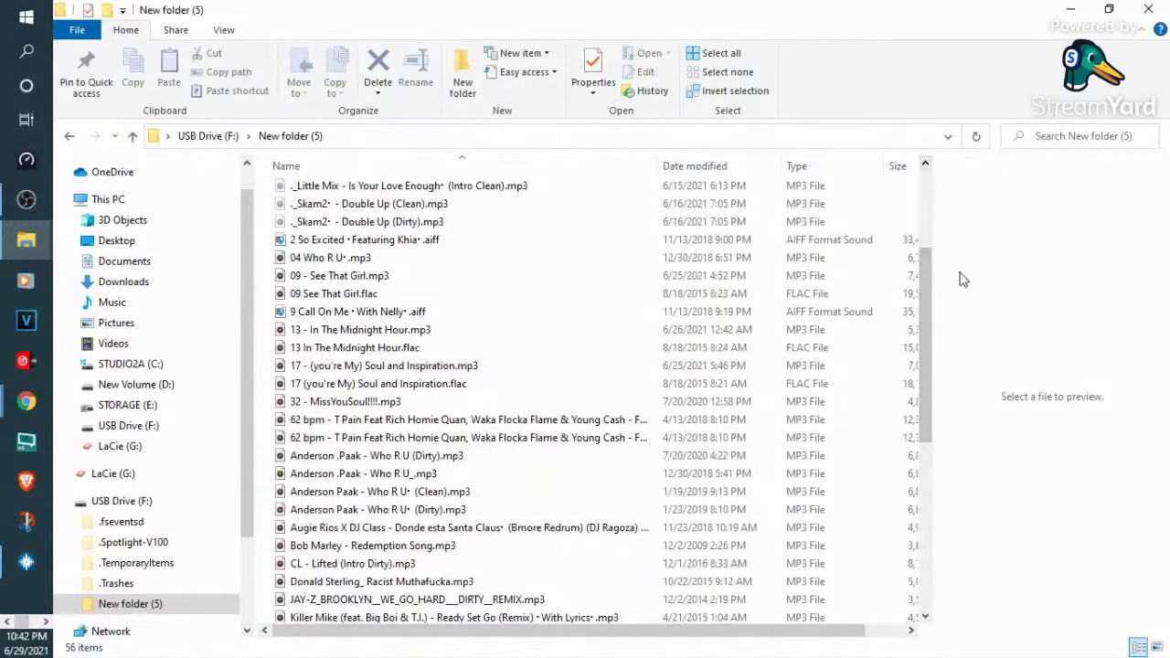
drag(923, 287, 956, 248)
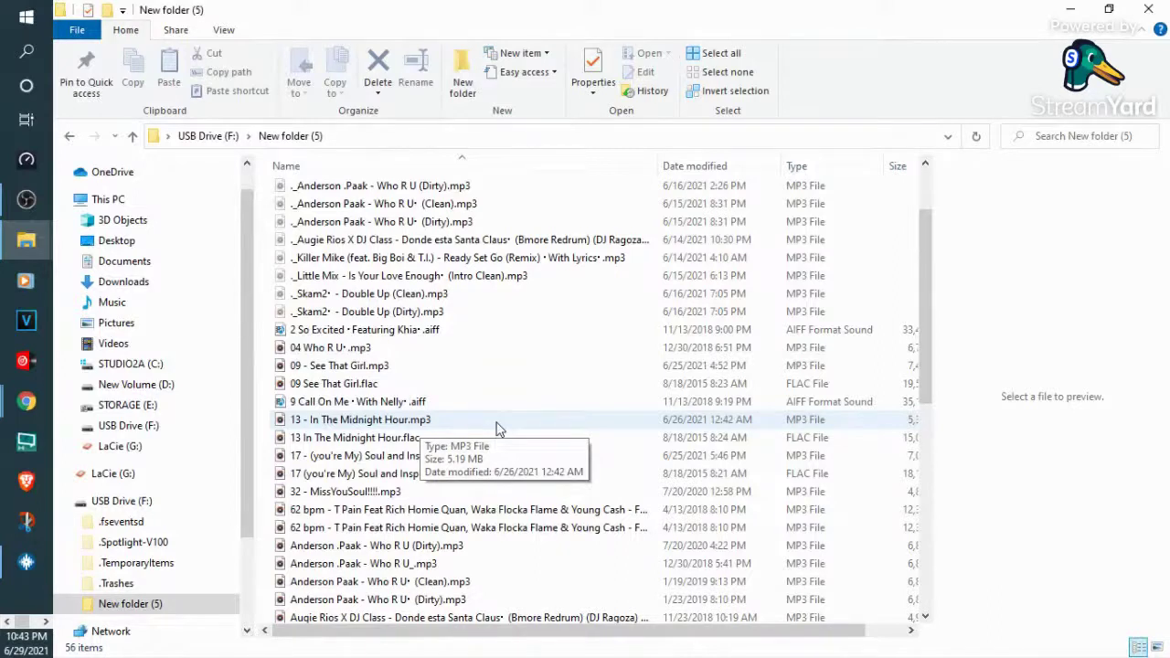
click(406, 403)
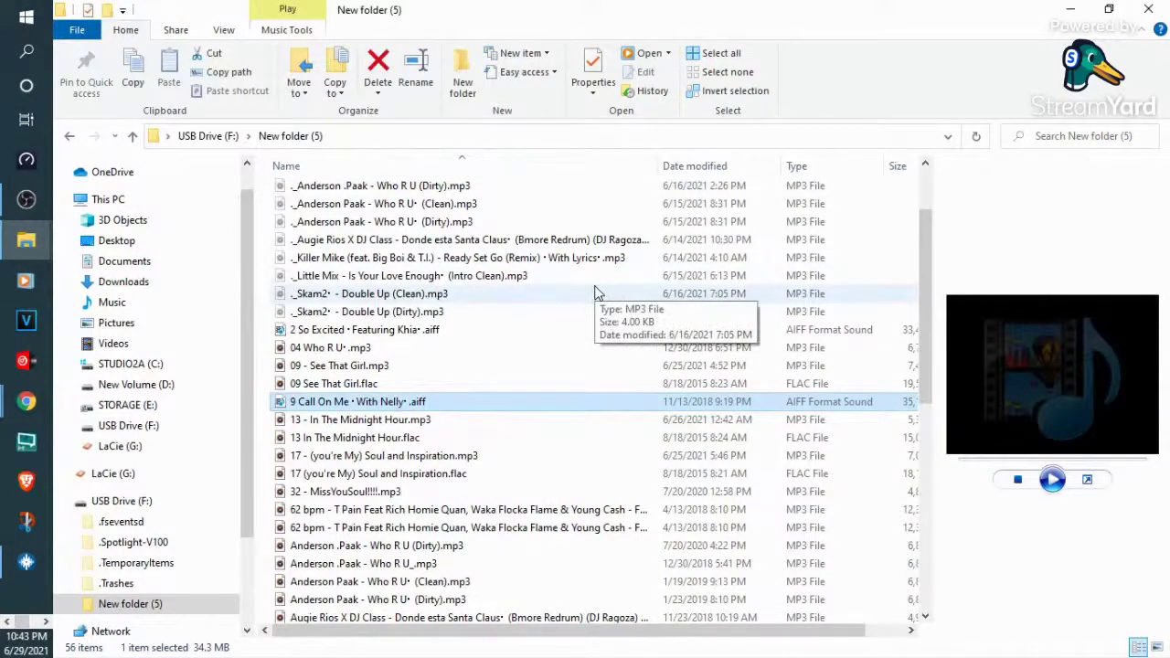
key(alt+Up)
key(alt+Up)
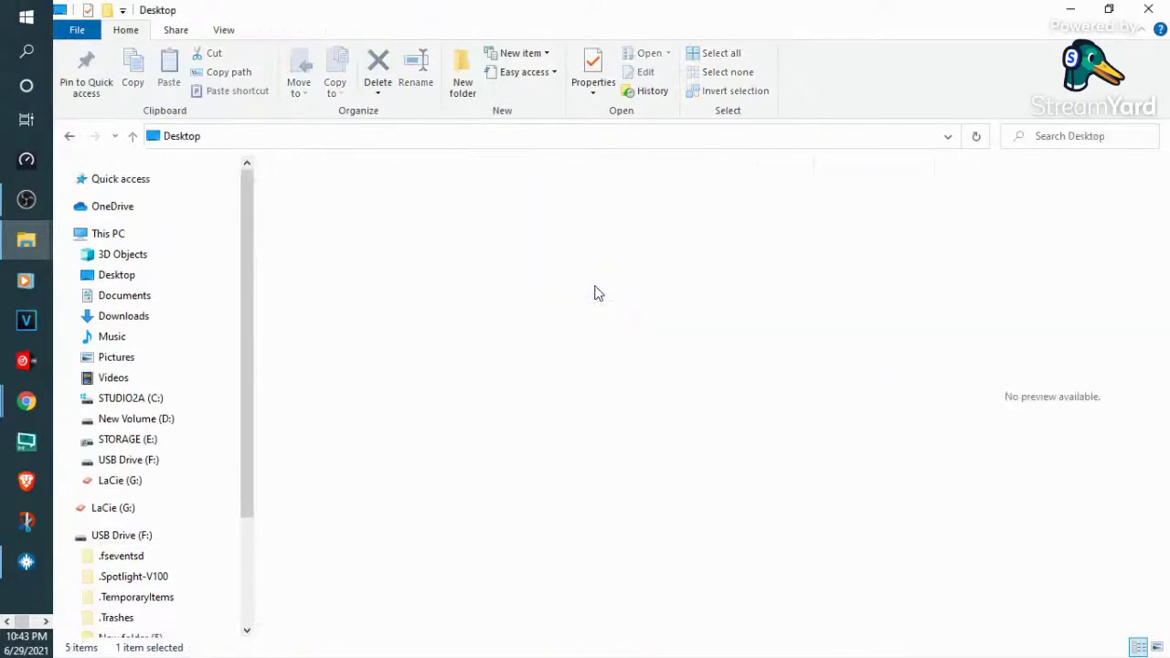
key(alt+Left)
key(alt+Left)
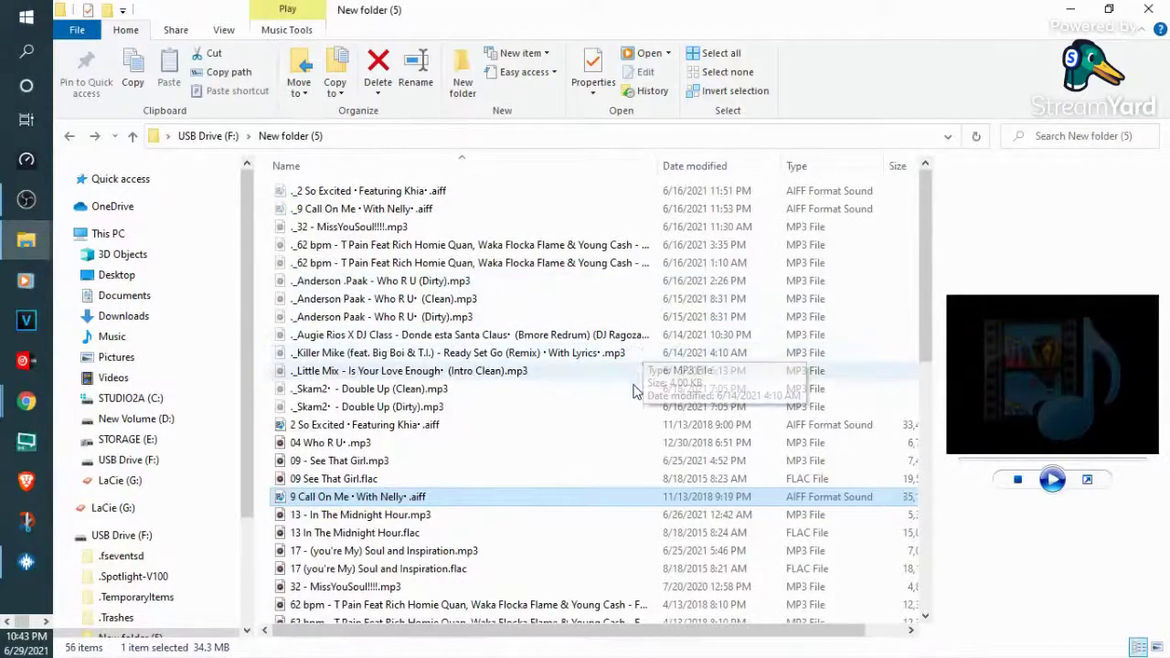
Switch New folder (5) to the Content layout and look through the full song file names
key(alt)
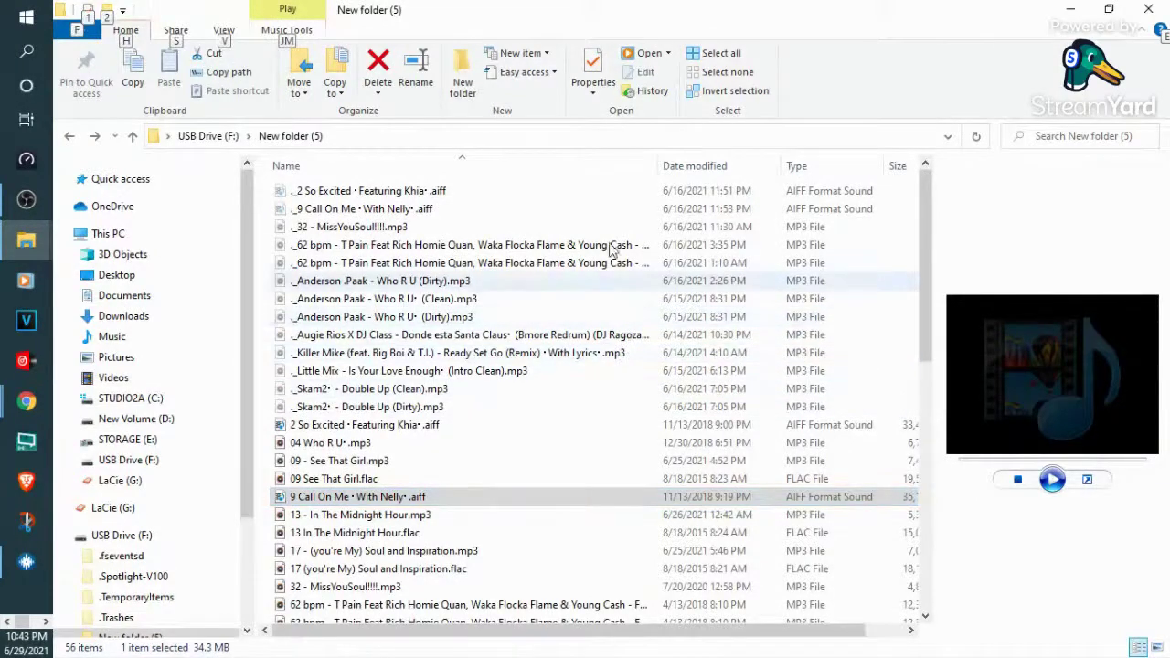
ctrl+scroll(611, 262, up, 2)
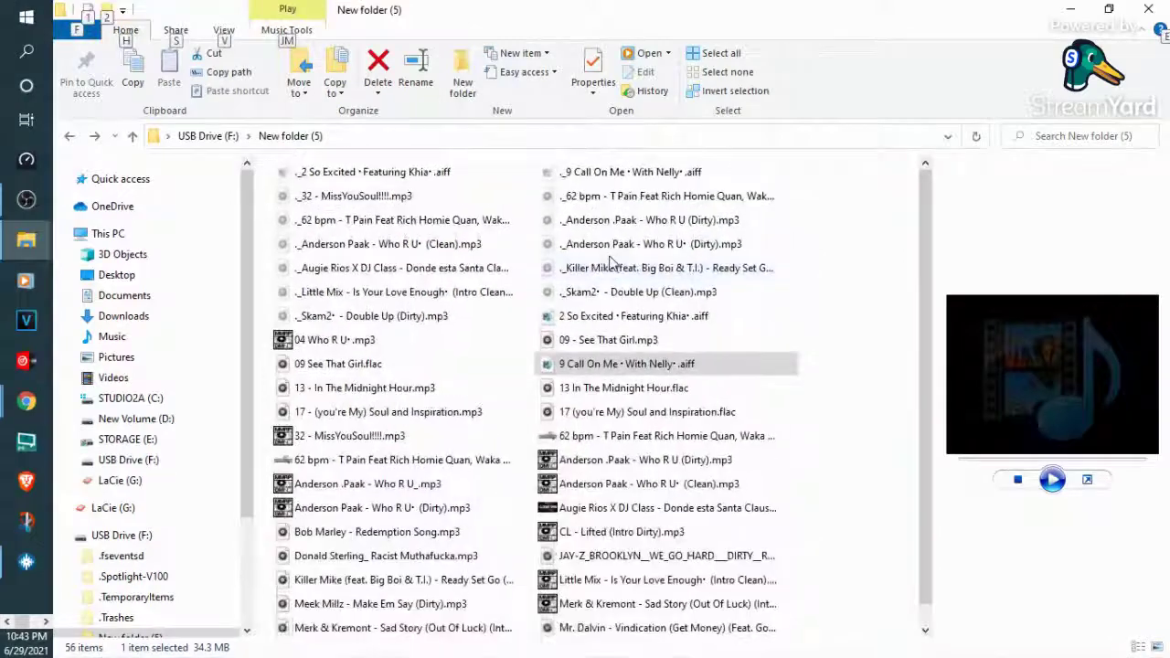
ctrl+scroll(610, 262, up, 2)
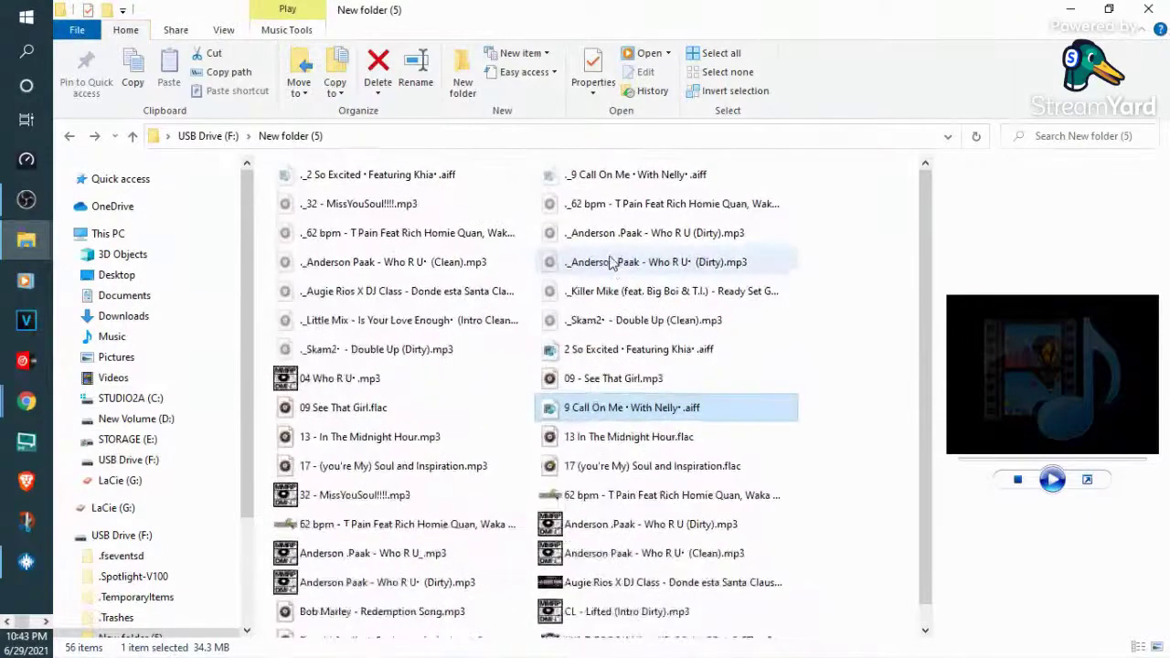
ctrl+scroll(610, 263, down, 2)
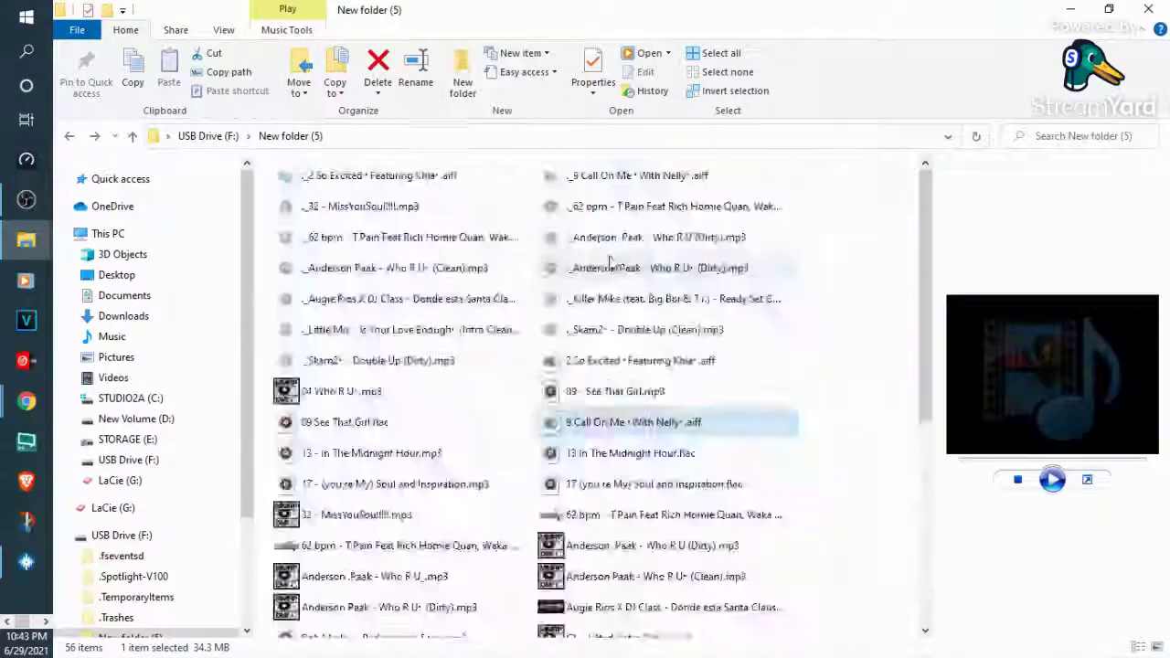
ctrl+scroll(610, 265, down, 4)
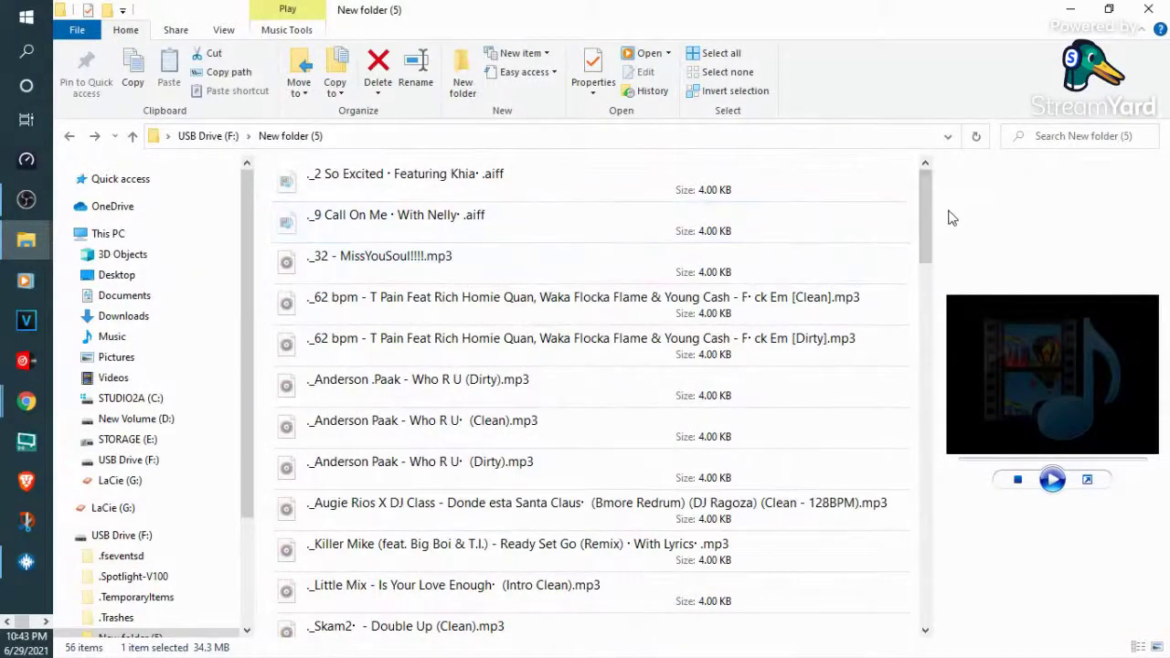
drag(922, 217, 947, 333)
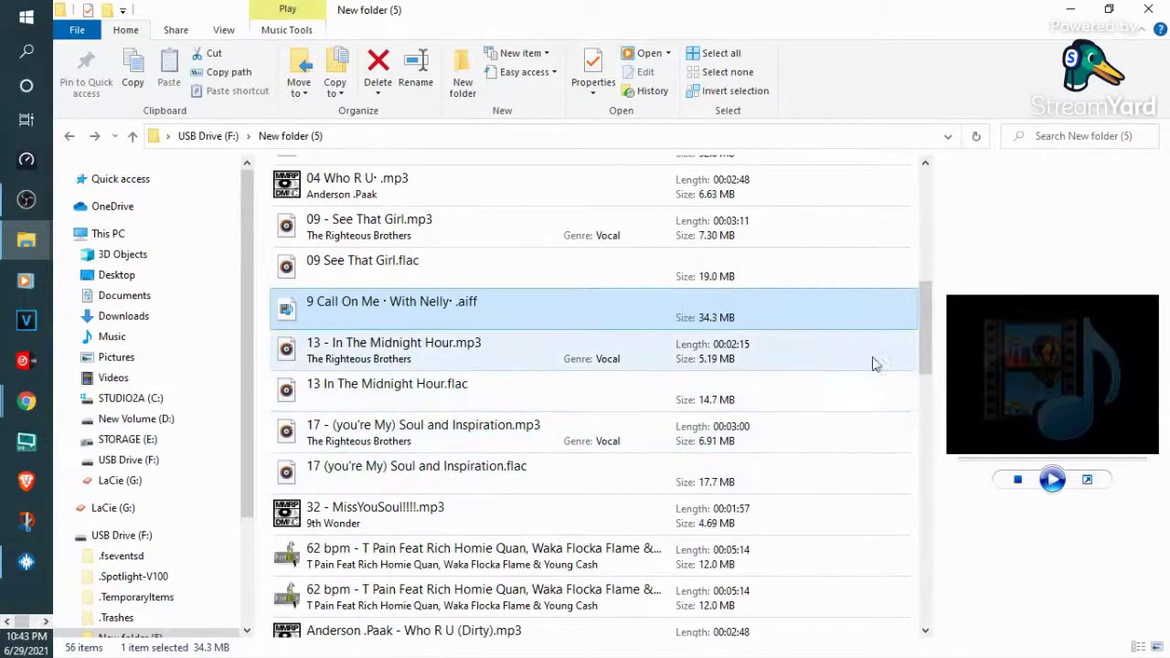
drag(923, 324, 833, 118)
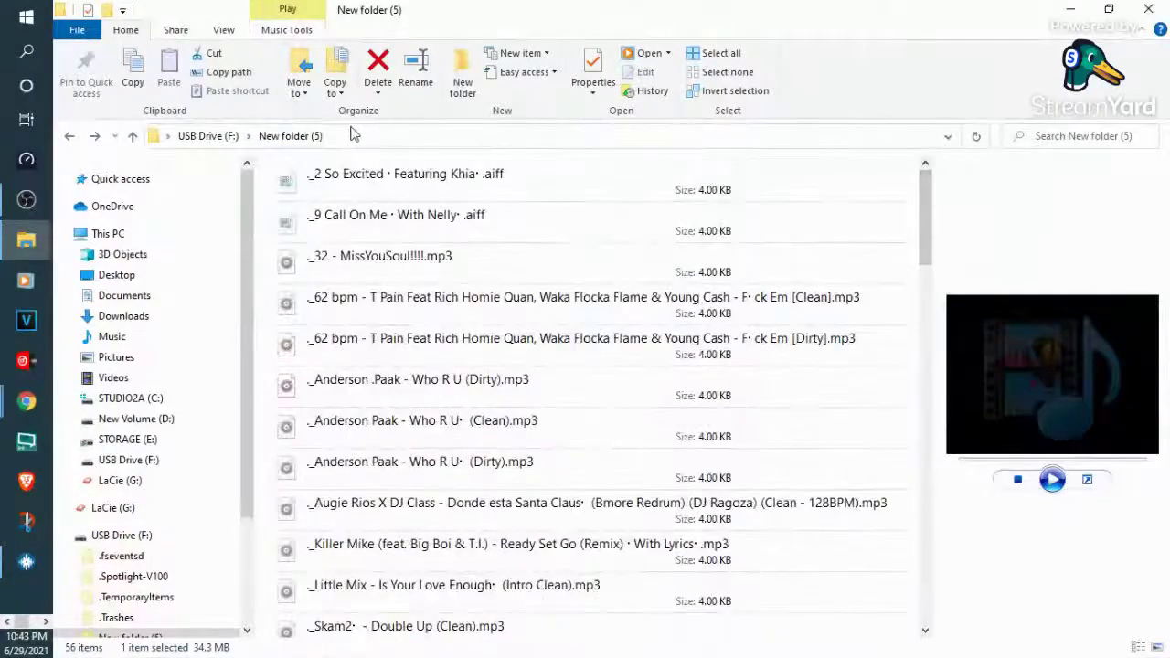
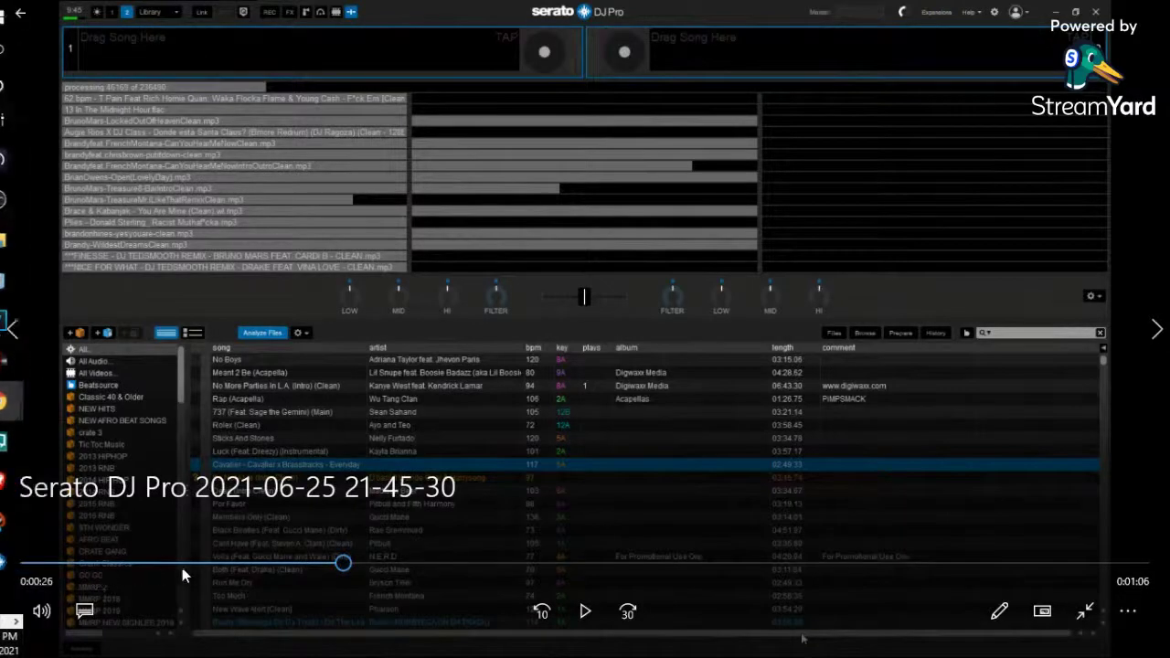
click(24, 564)
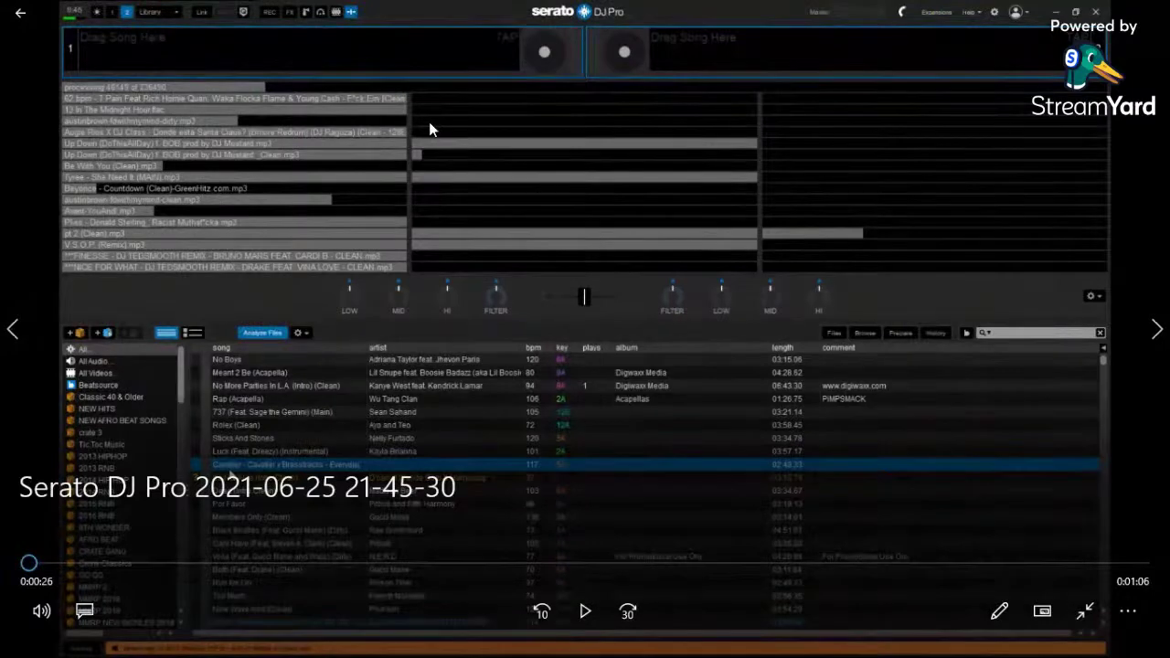
click(584, 609)
mouse_move(586, 611)
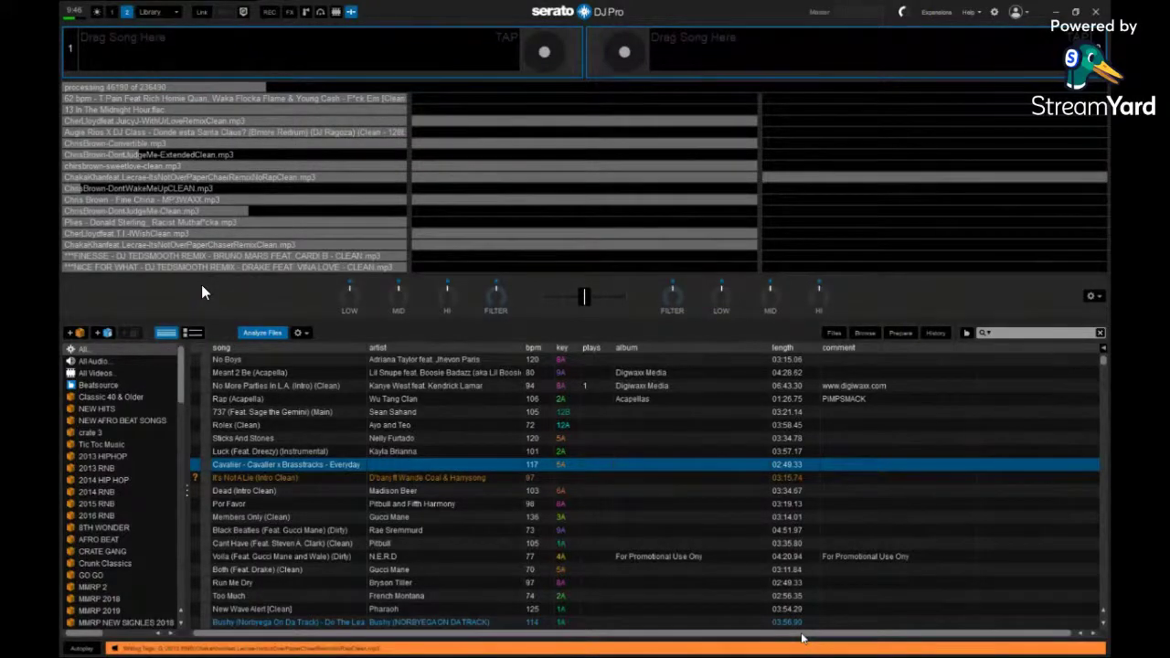
Skip the recording ahead to about 1:18, pause it after a few seconds, and leave full screen
mouse_move(314, 488)
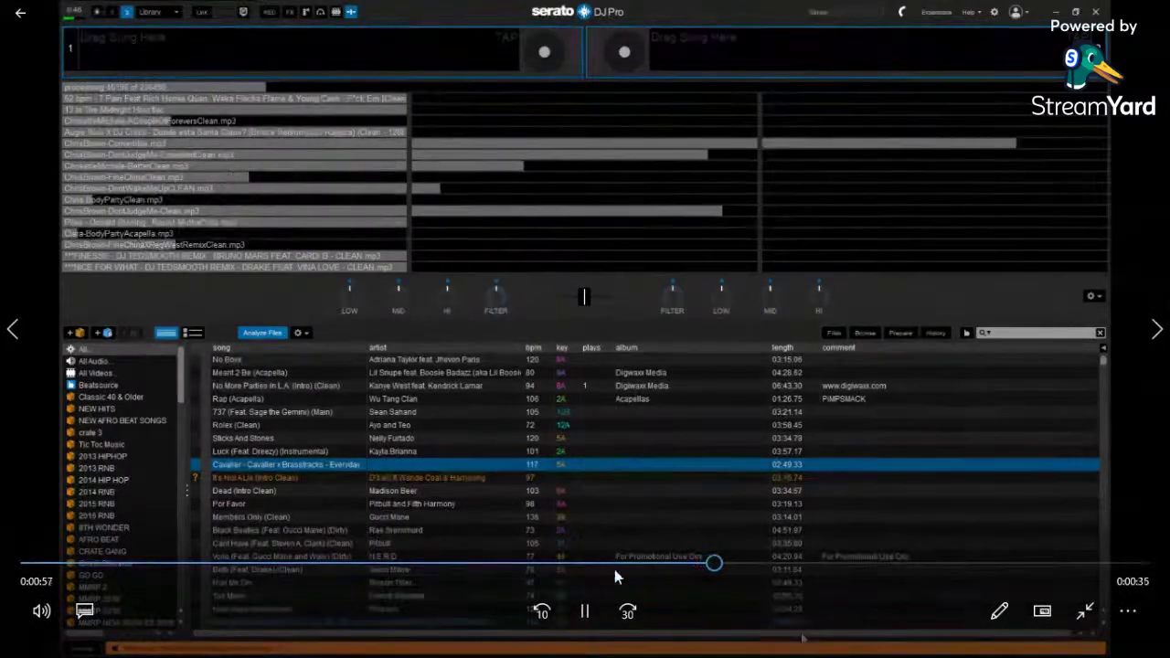
click(973, 563)
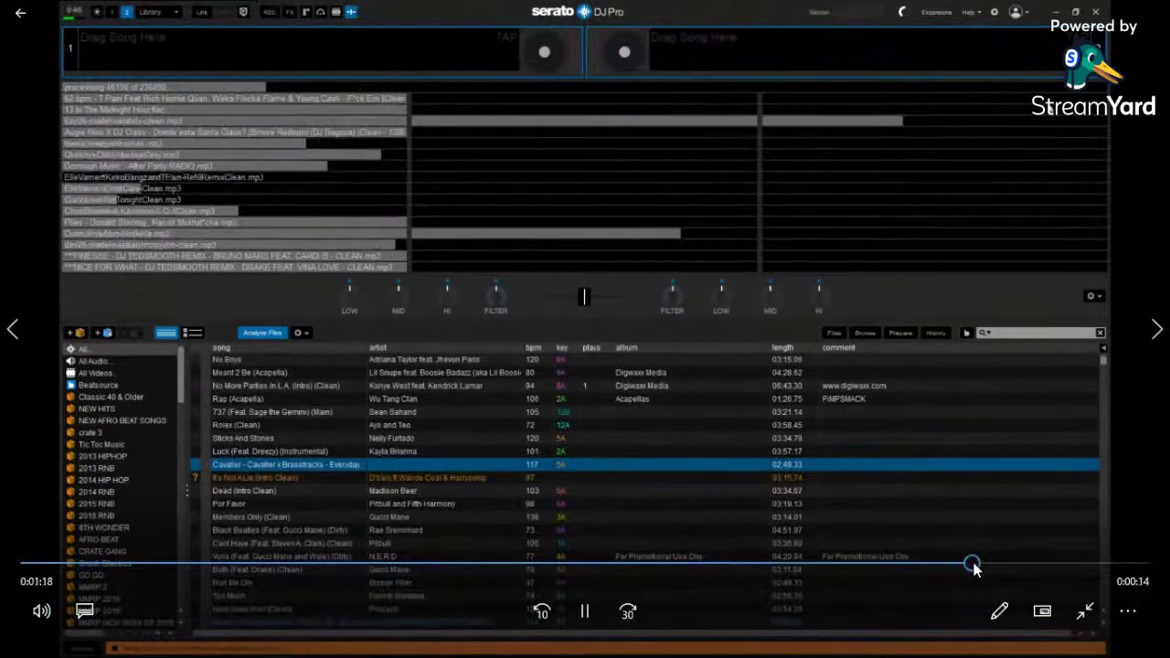
click(590, 609)
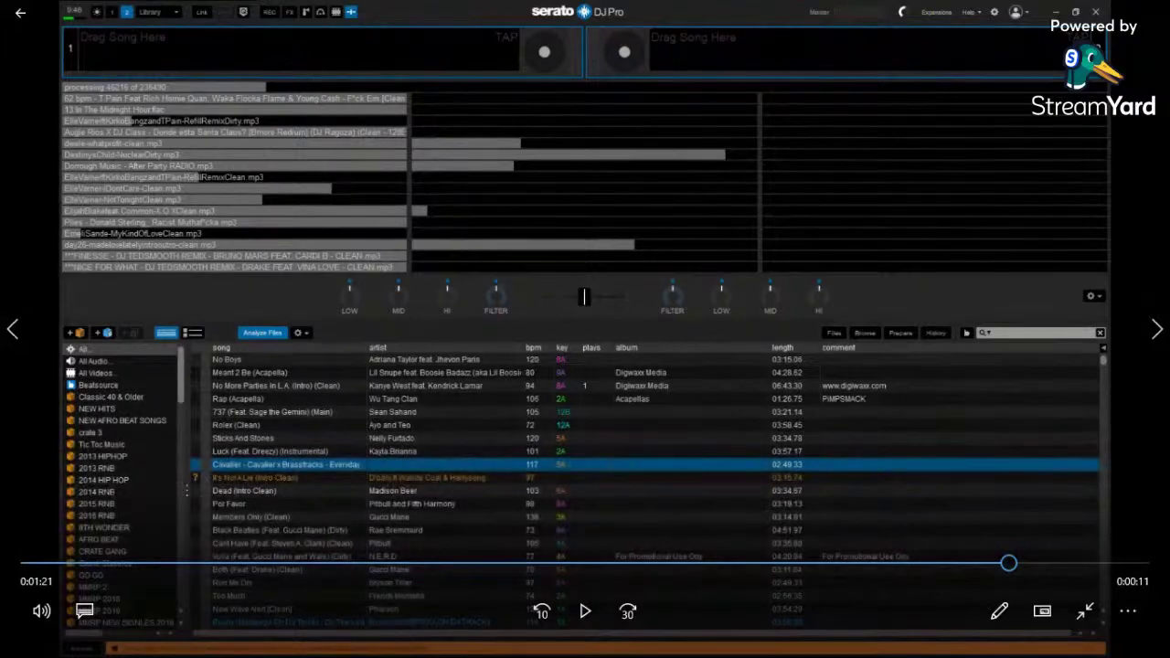
key(Escape)
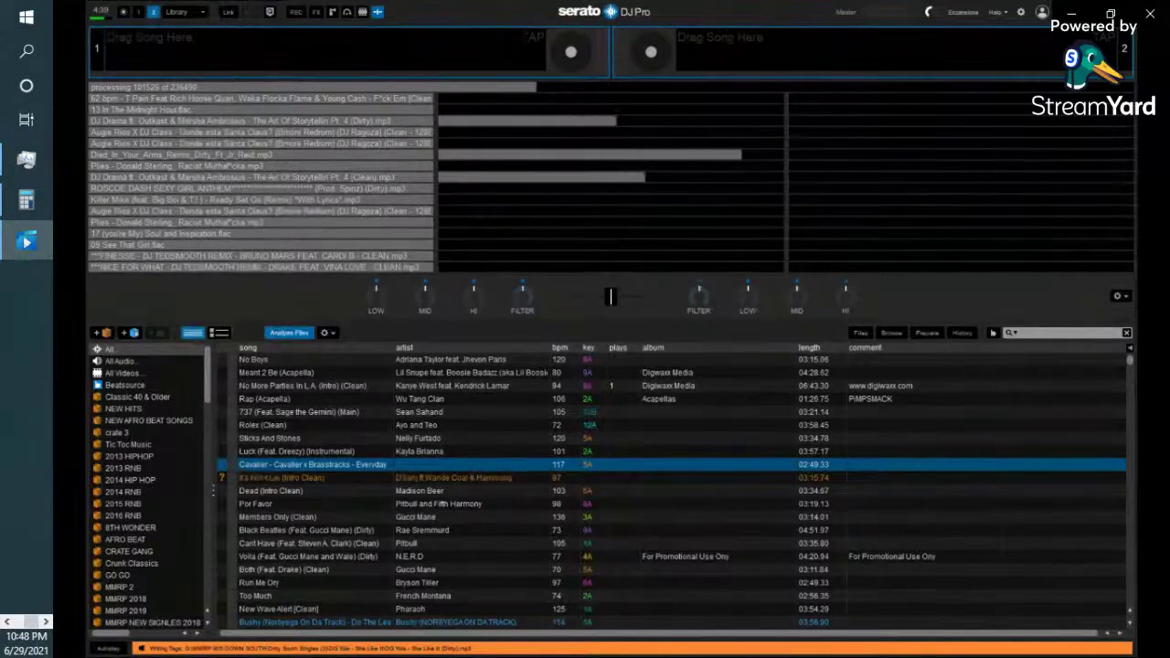
mouse_move(1020, 165)
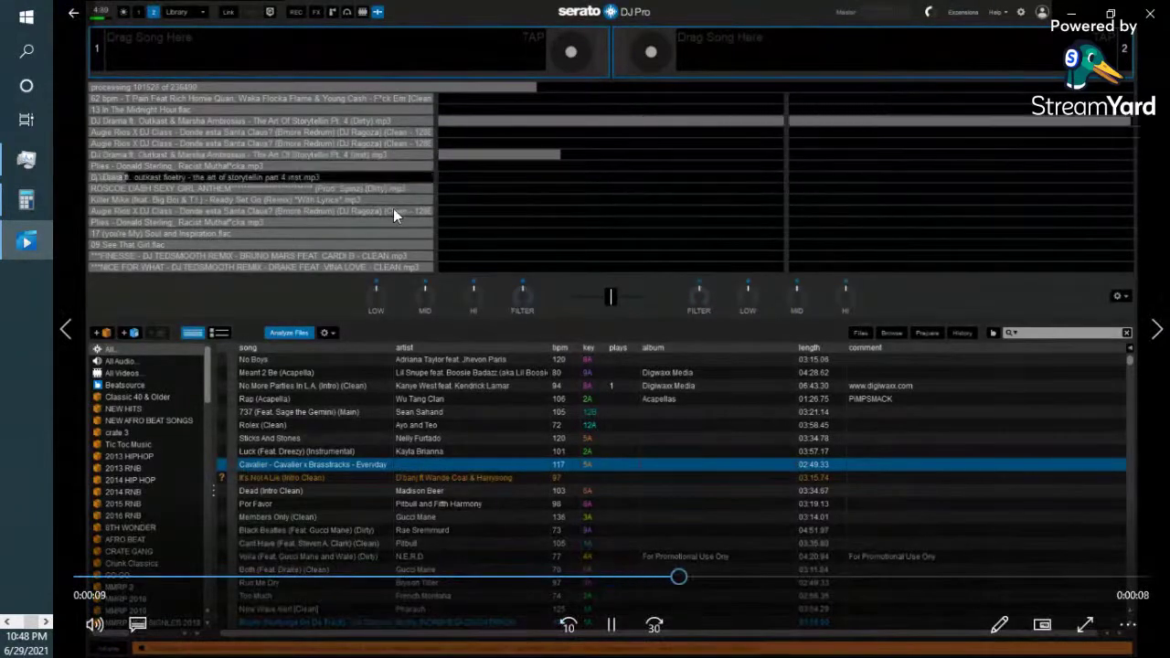
click(588, 466)
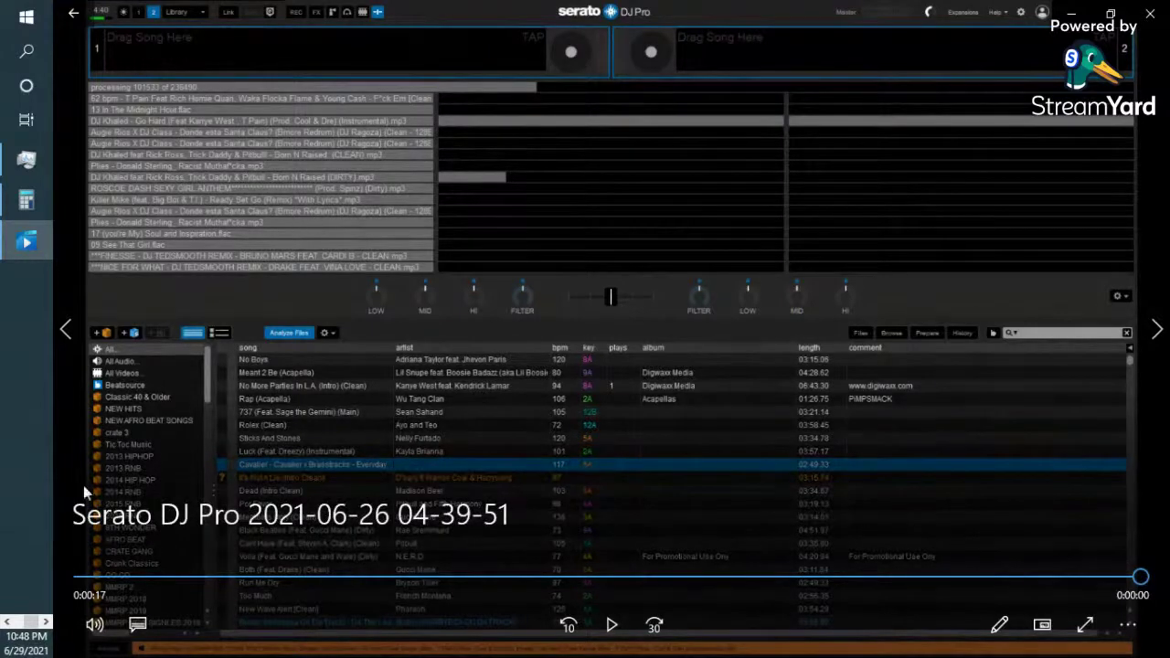
click(84, 577)
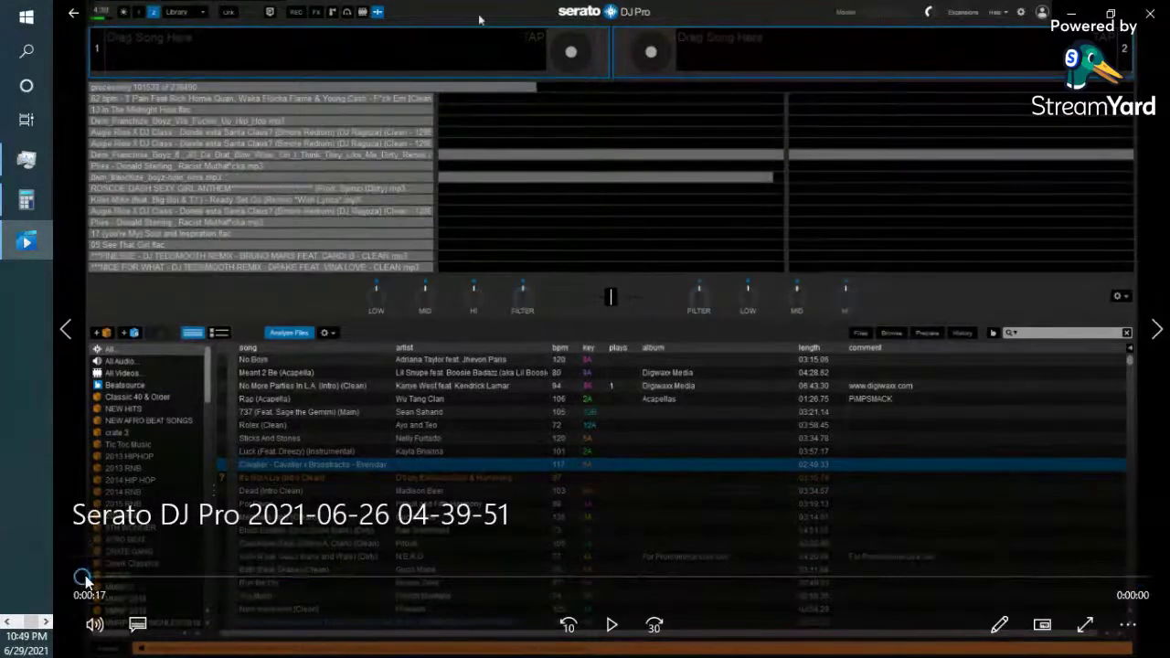
click(614, 626)
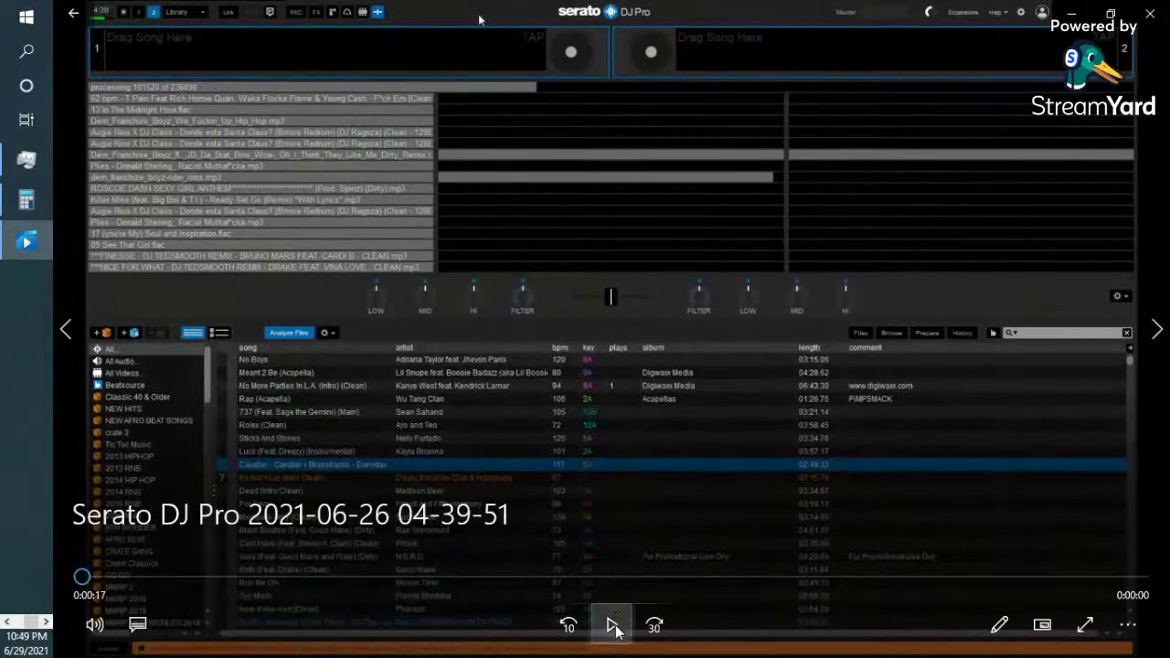
Examine the stuck tracks, file analysis progress and lost-file relocation in the Serato DJ Pro recordings
mouse_move(470, 231)
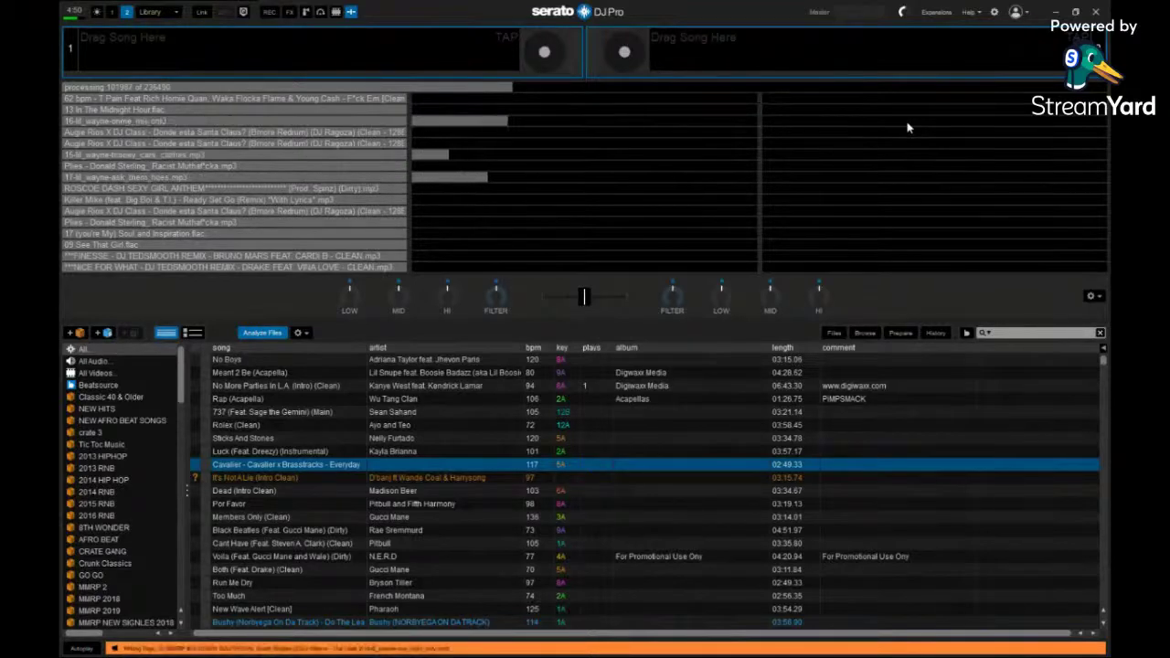
mouse_move(984, 538)
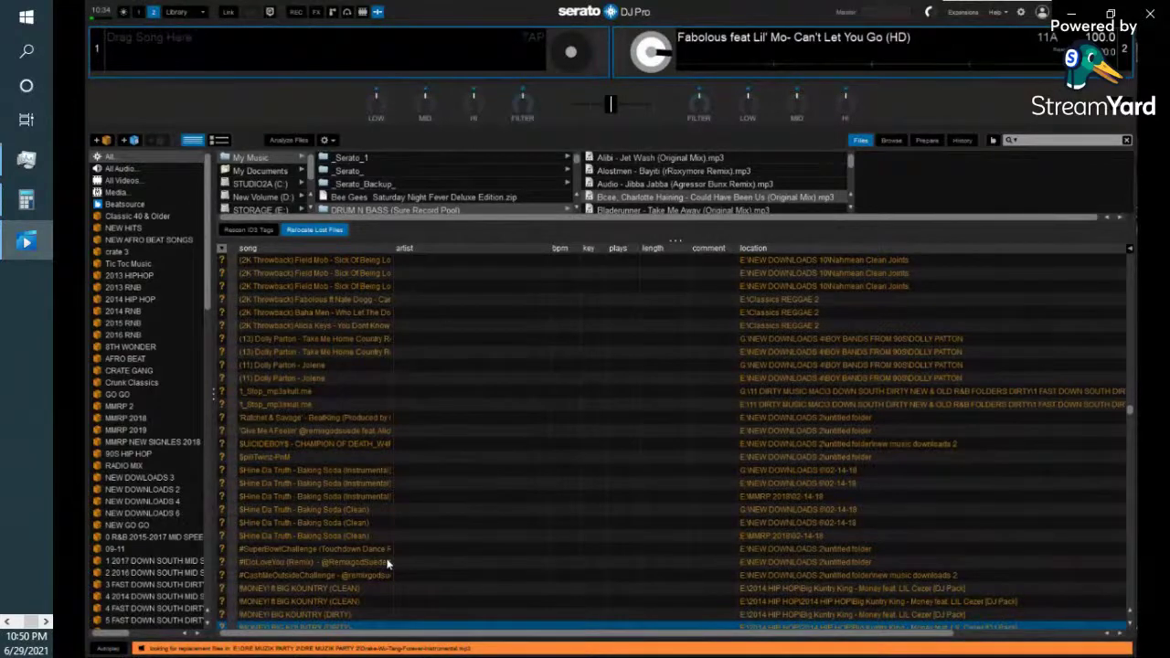
mouse_move(521, 369)
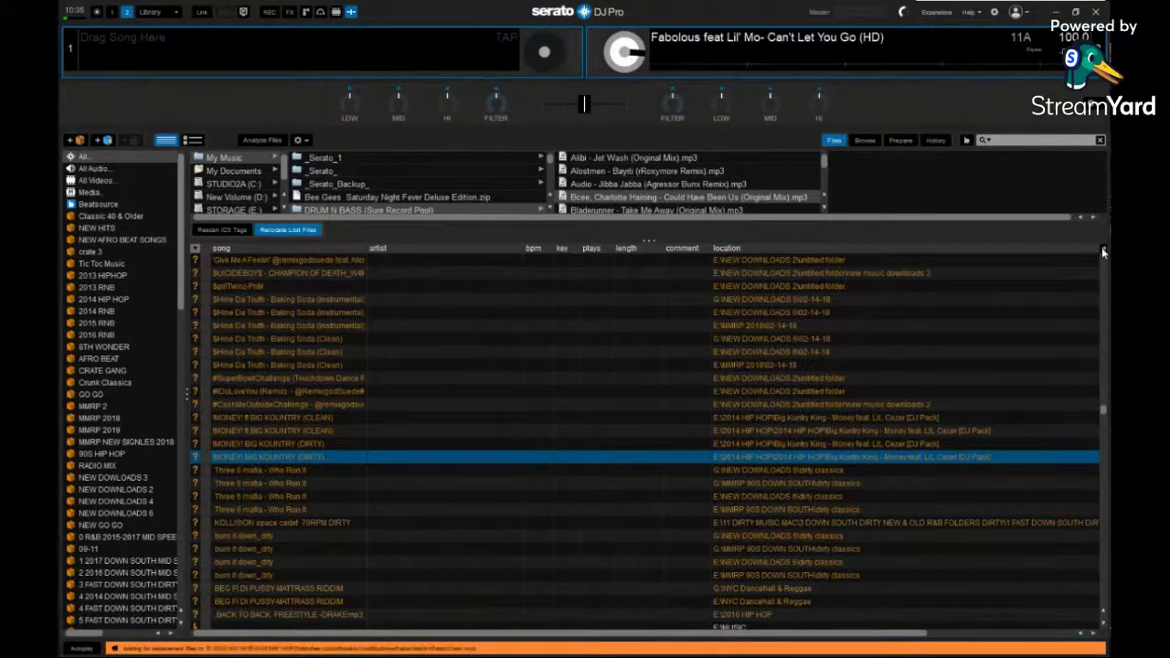
mouse_move(718, 293)
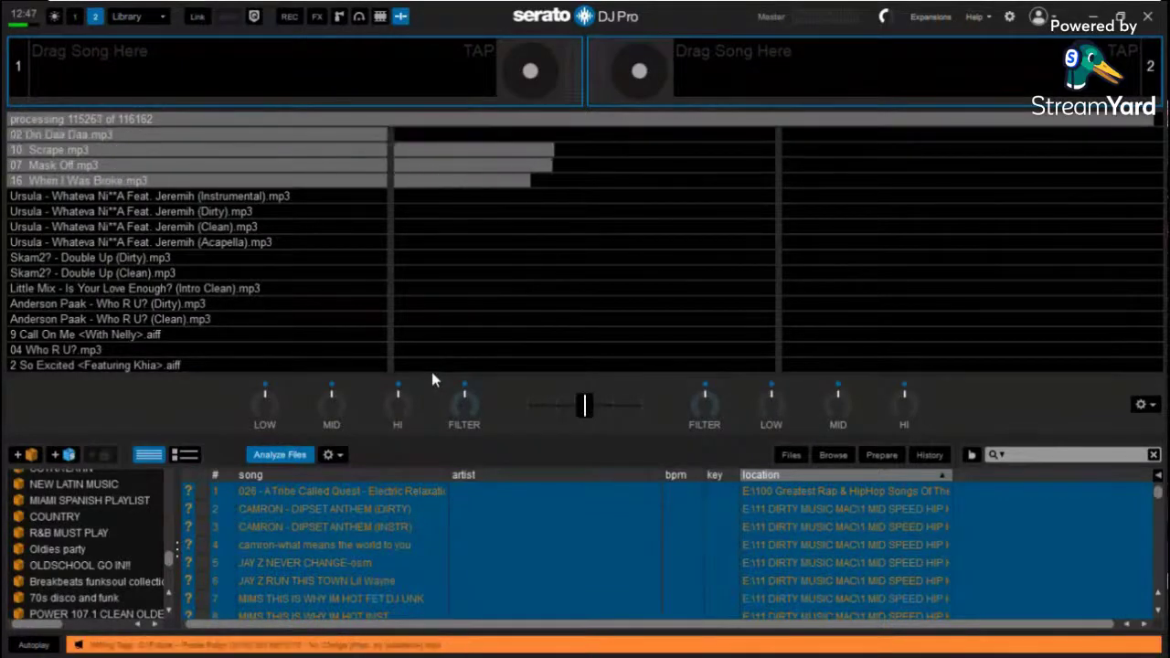
mouse_move(86, 258)
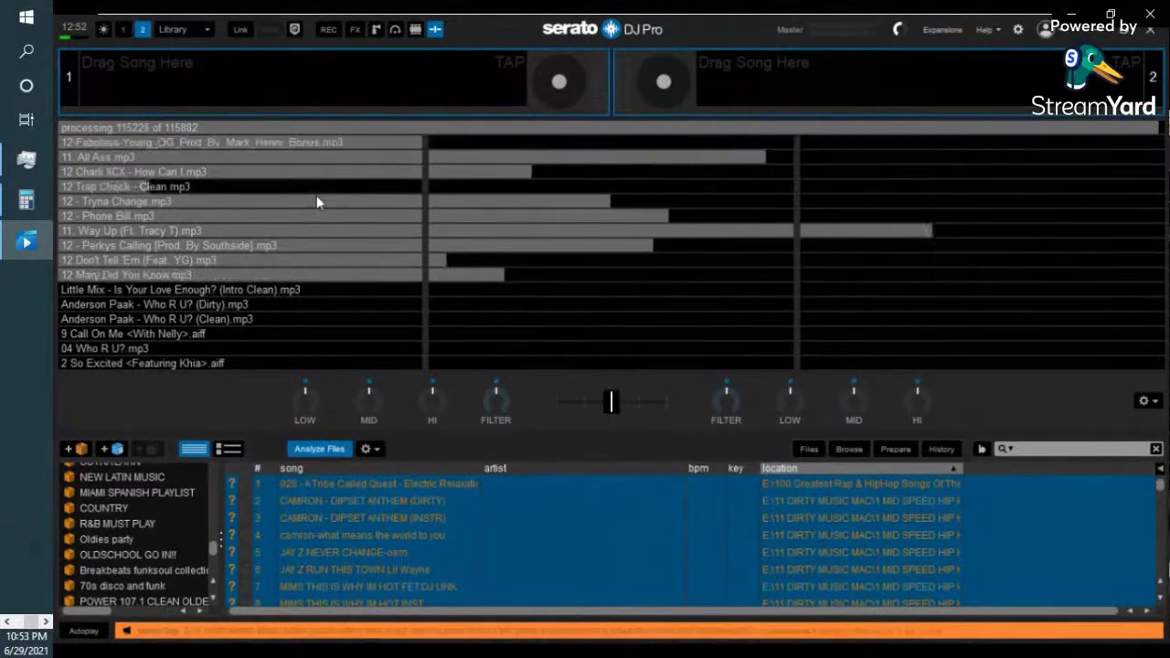
mouse_move(414, 292)
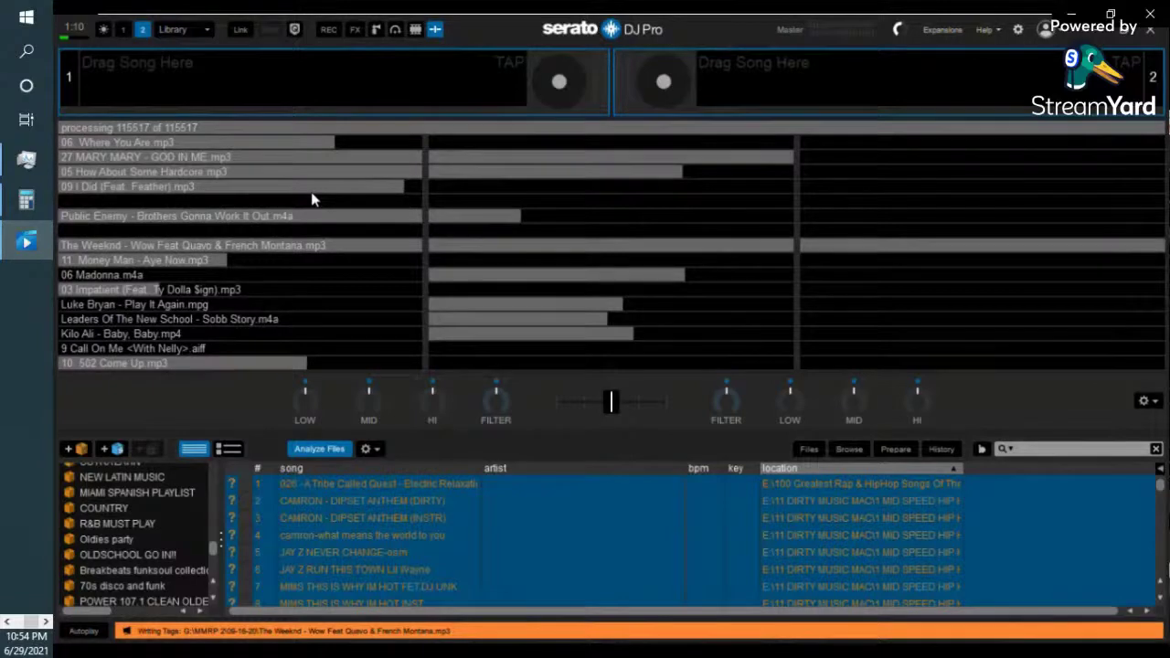
mouse_move(864, 470)
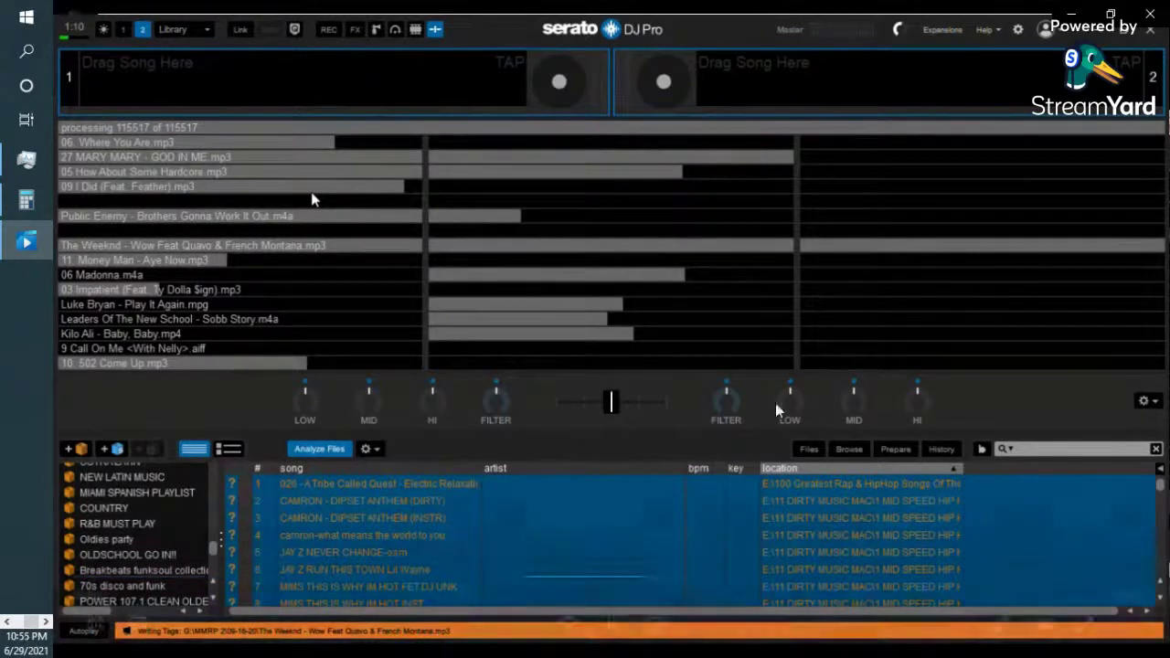
mouse_move(629, 547)
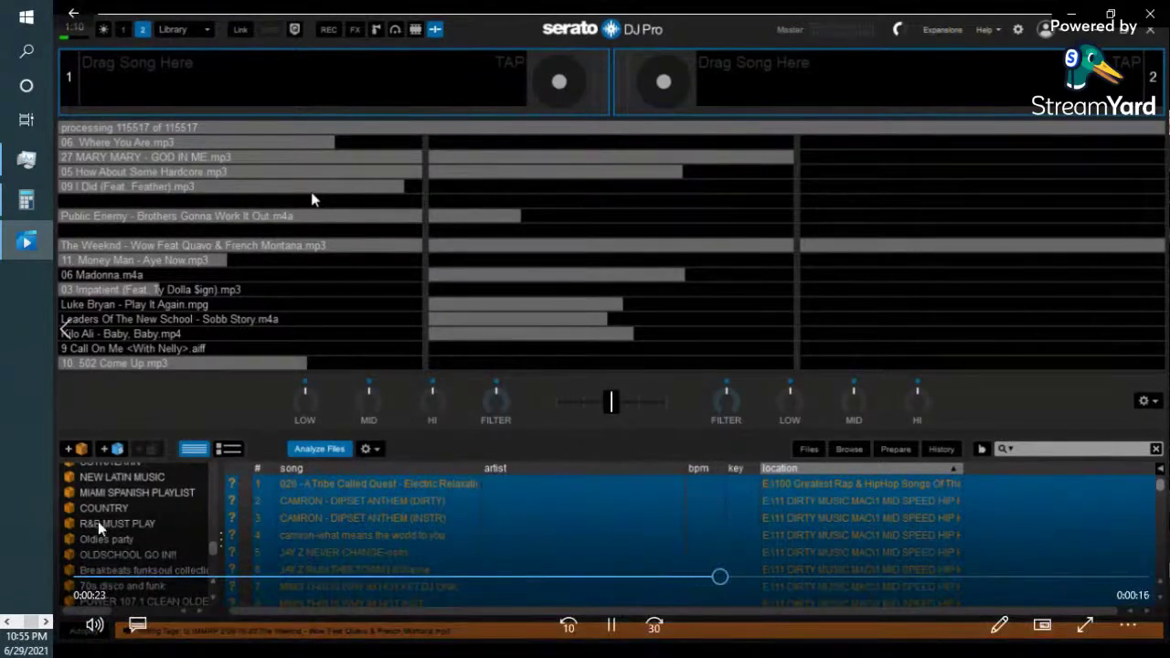
click(119, 577)
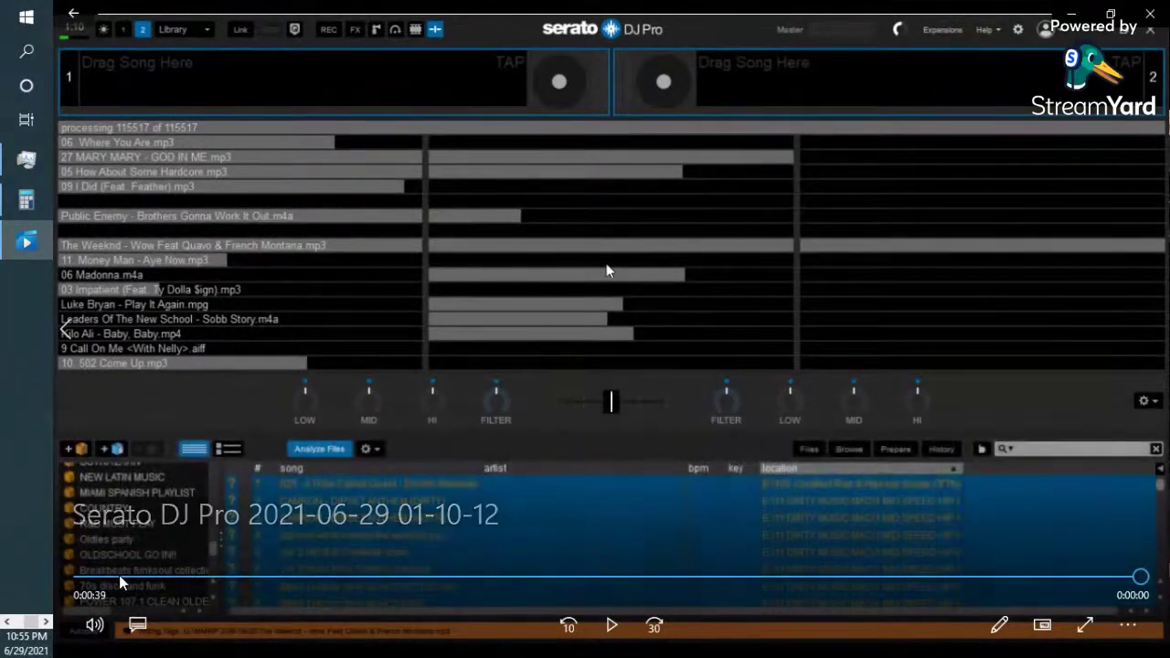
click(286, 575)
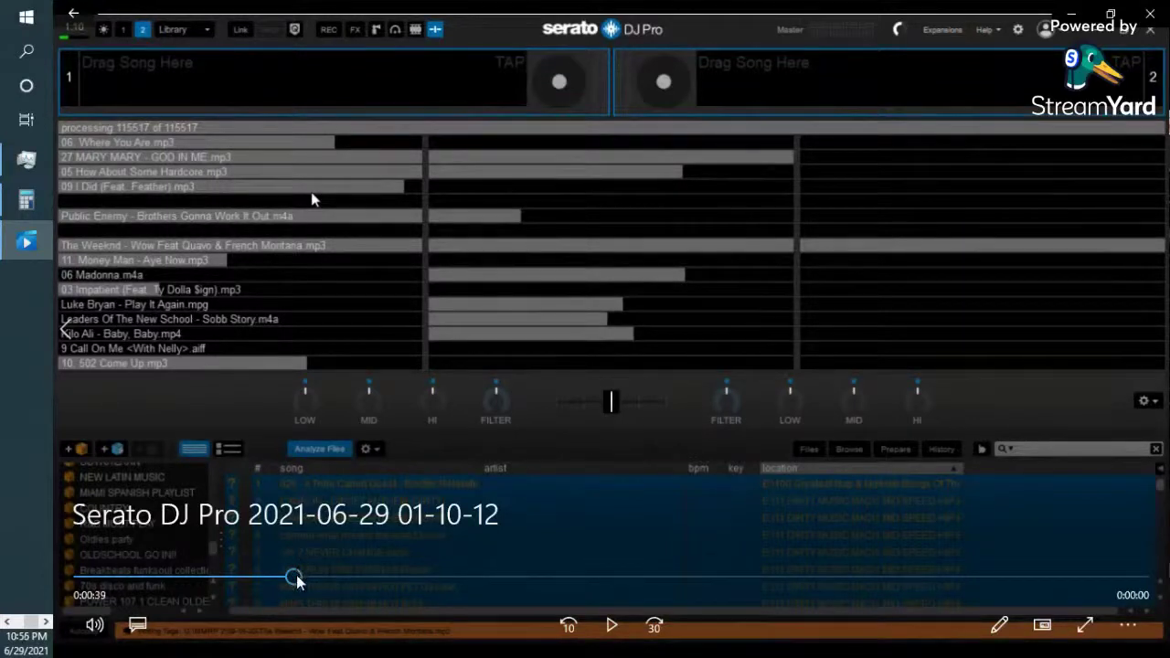
drag(292, 581, 288, 574)
click(610, 626)
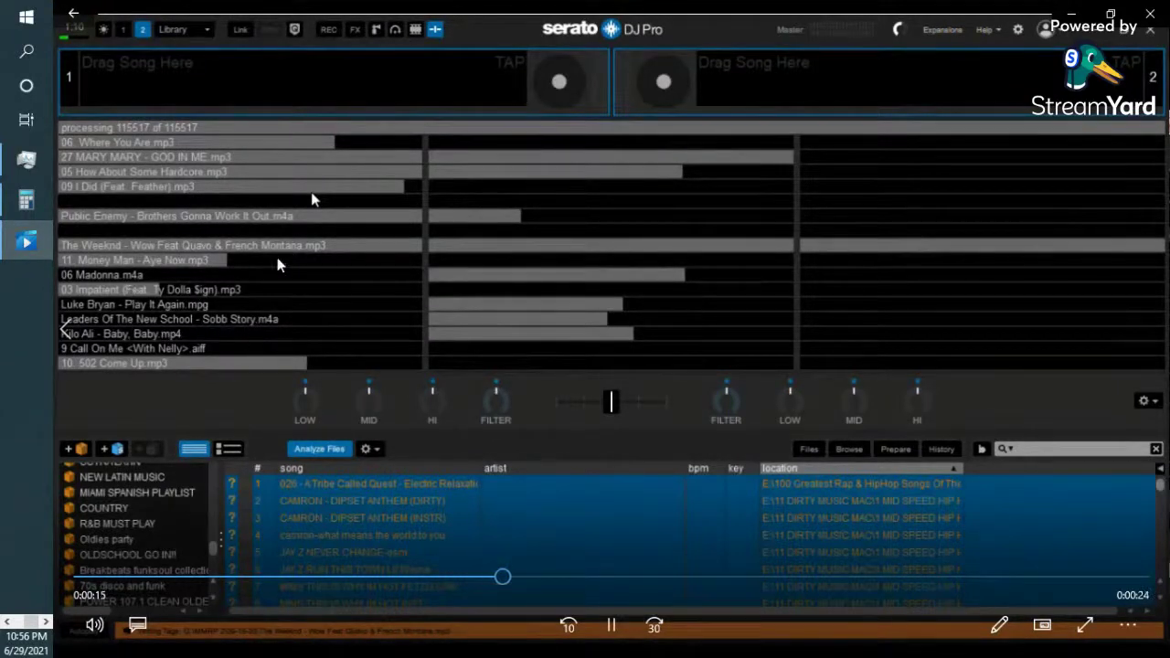
Rewatch the recording's opening seconds to follow the analysis of the last tracks, and return to the personal video library
click(327, 578)
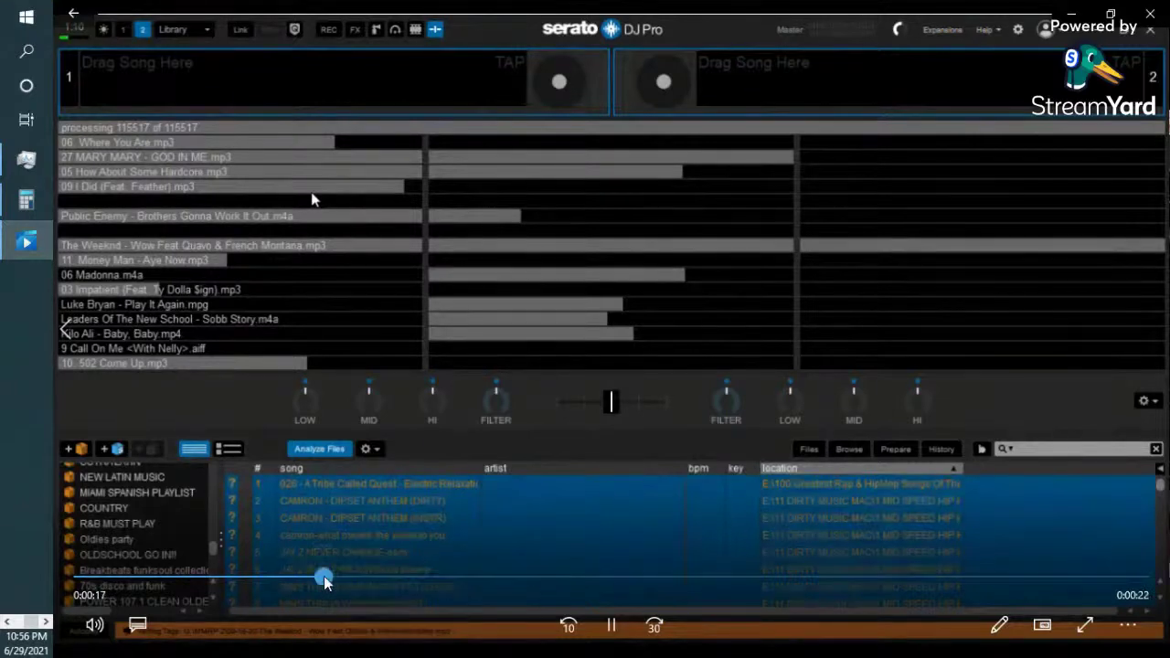
click(279, 578)
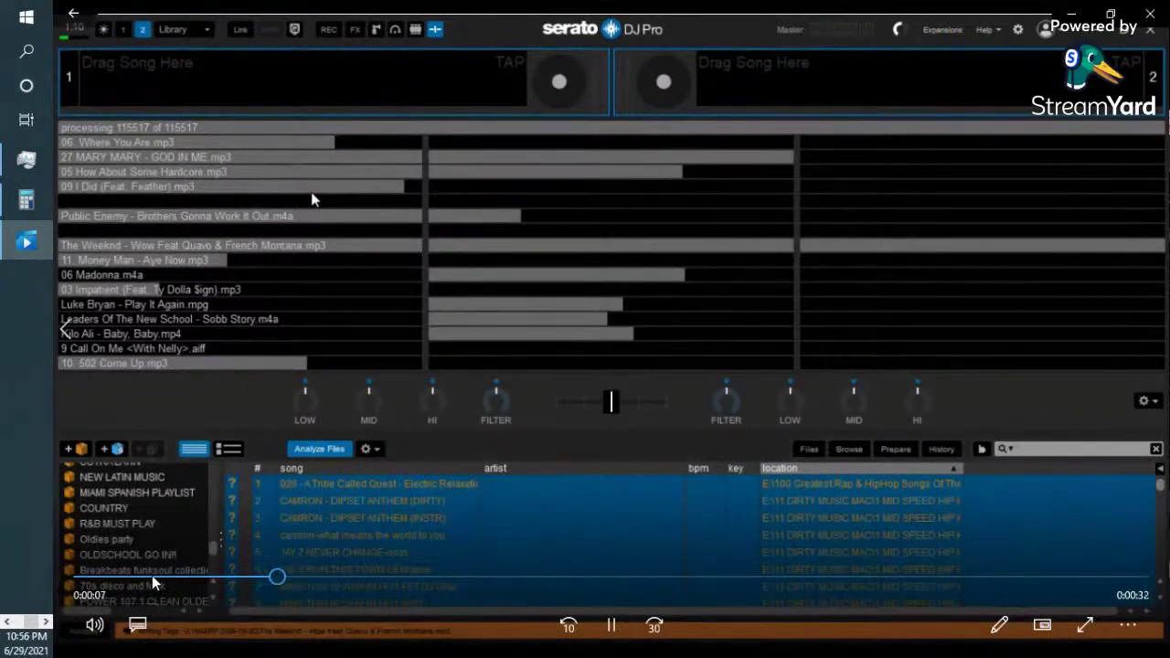
click(152, 581)
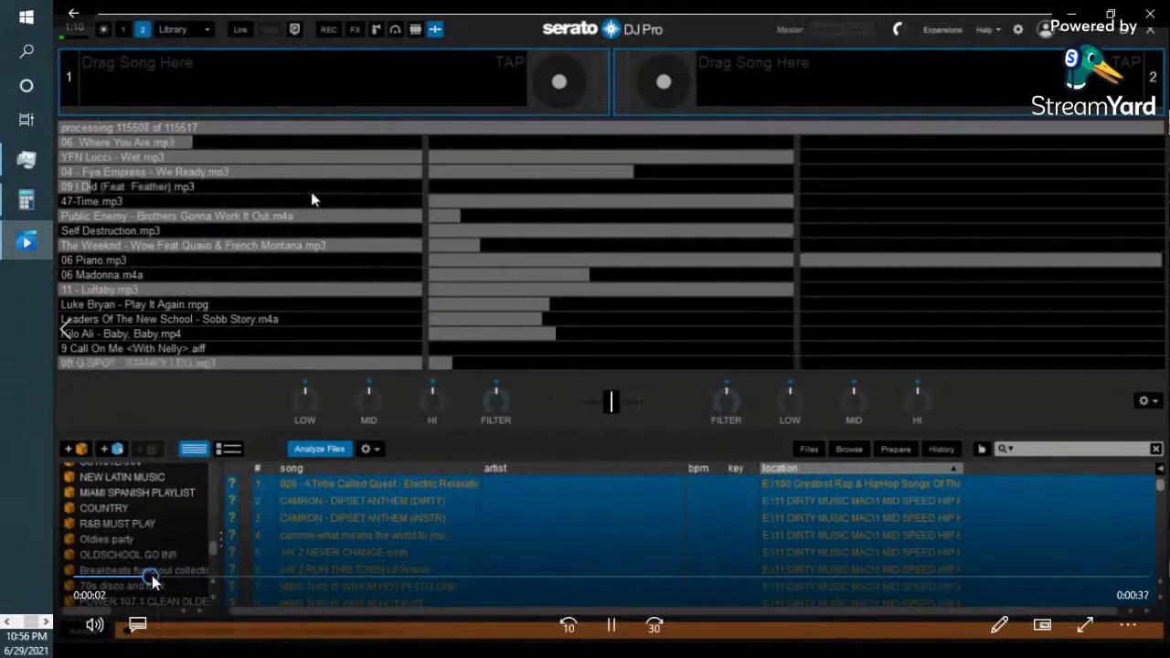
click(103, 581)
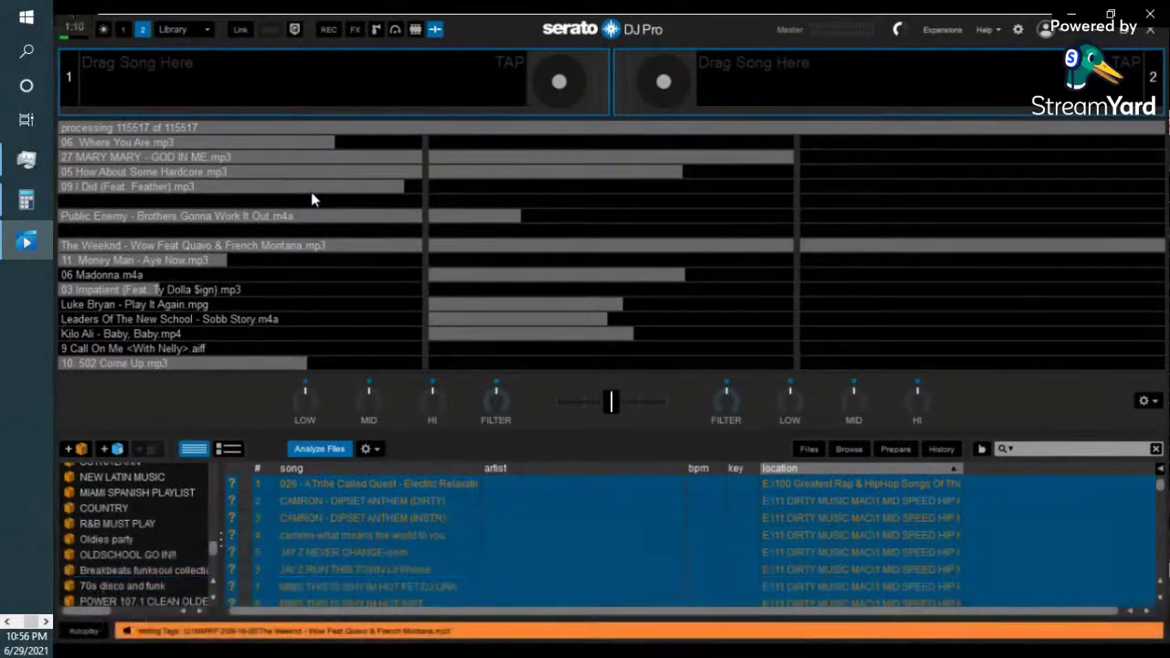
key(BackSpace)
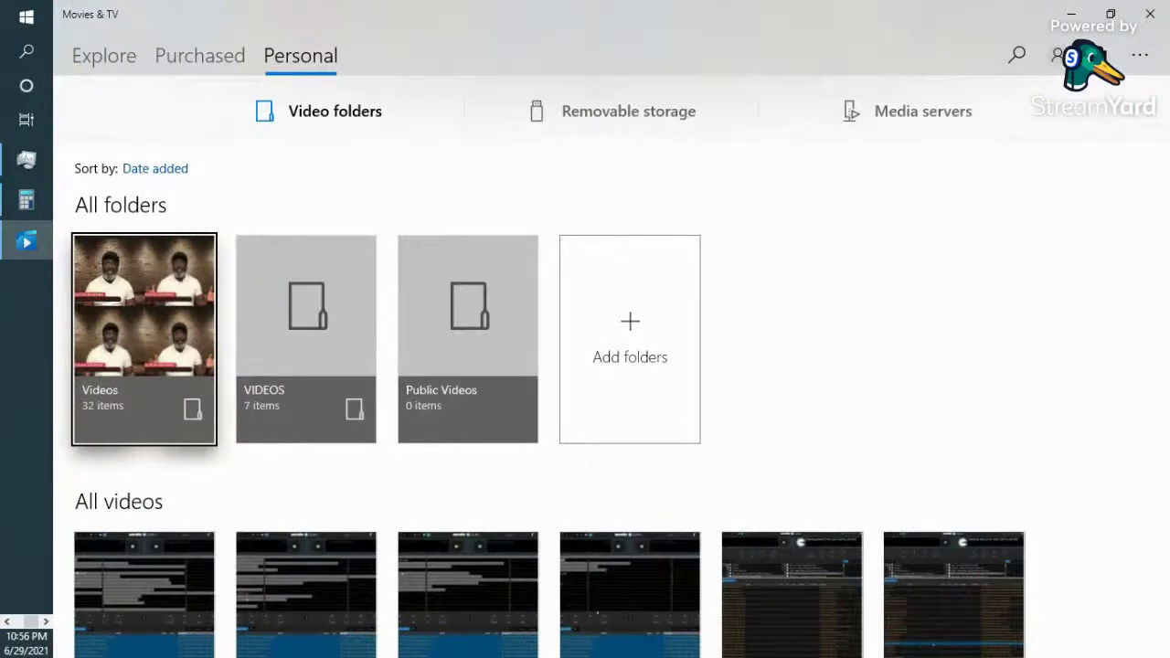
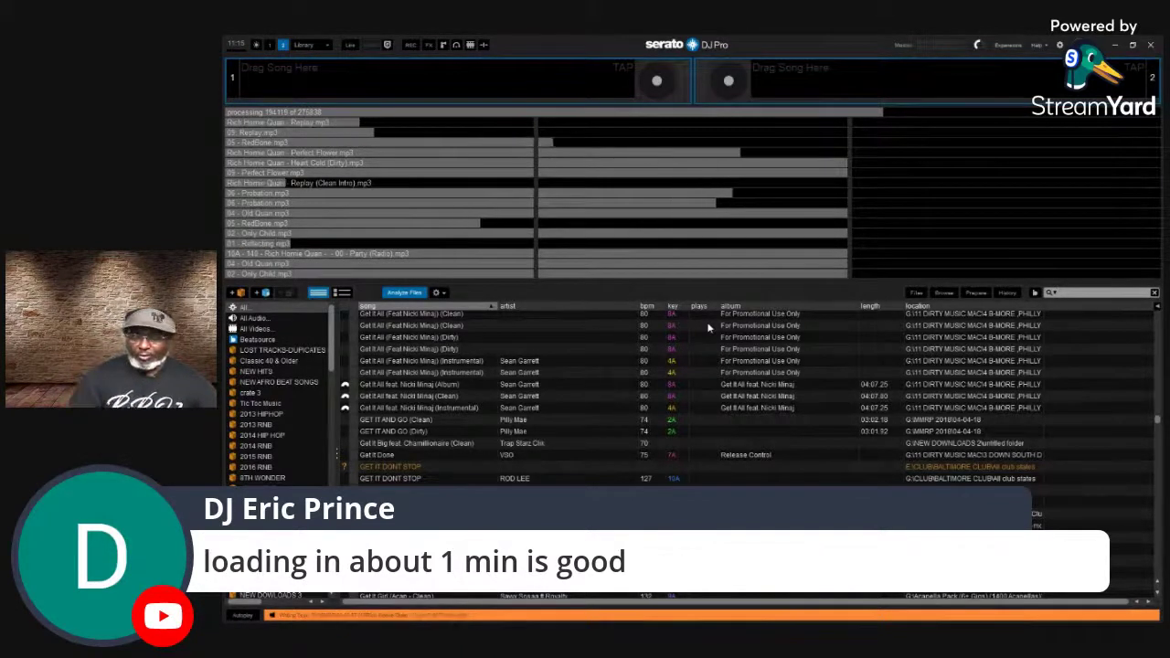
Open the file analysis settings in Serato DJ Pro and toggle the Set Key option
click(445, 292)
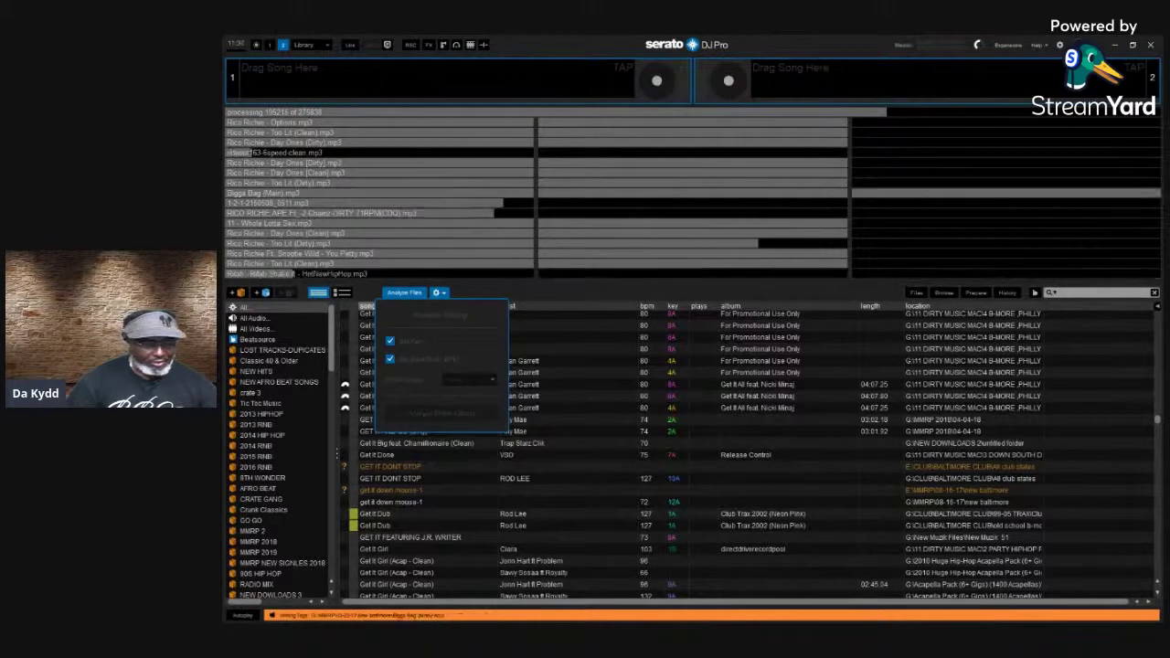
click(390, 339)
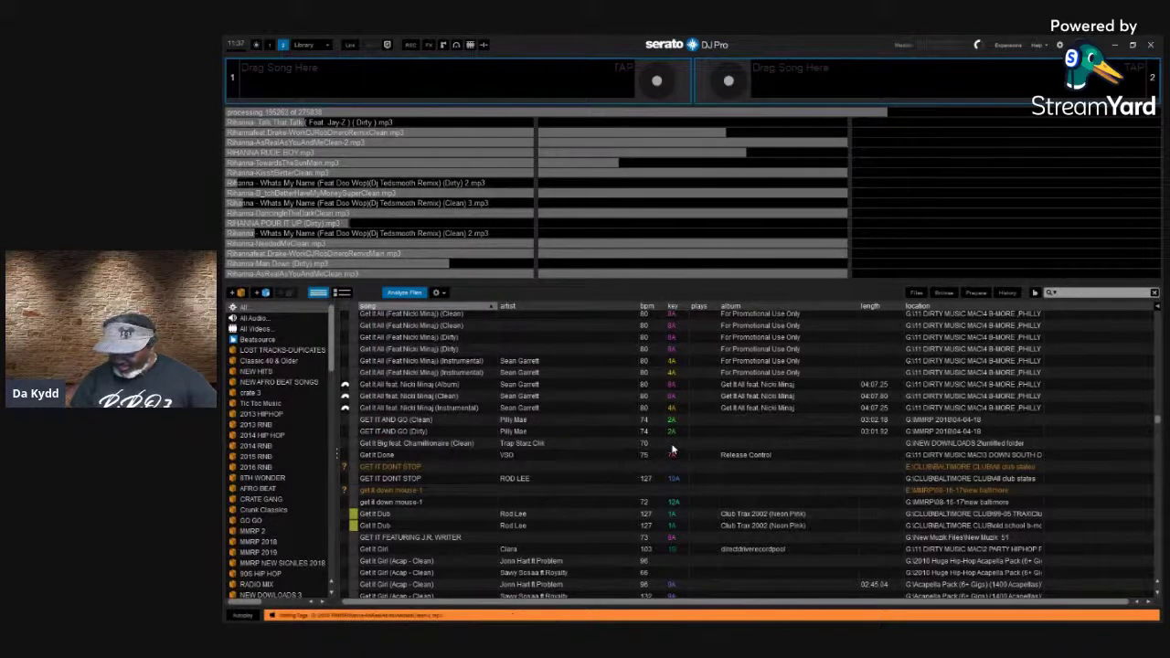
Select in turn the library tracks without a key: "Get It Big feat. Chamillionaire (Clean)" and two "Get It Girl (Acap - Clean)" entries
click(670, 445)
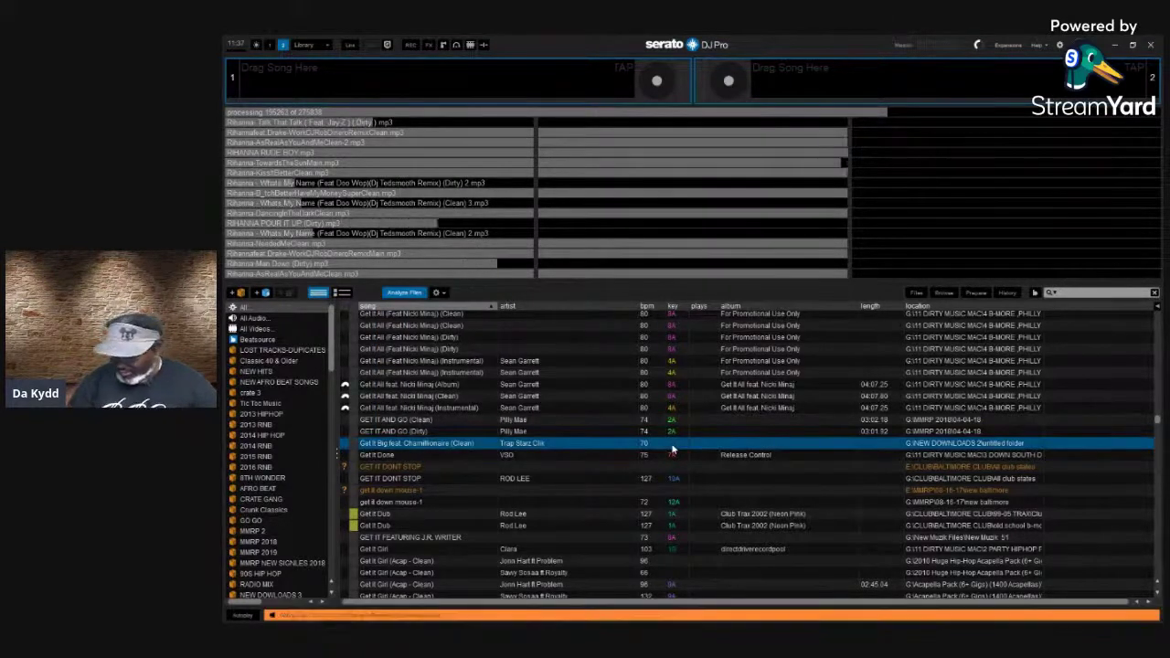
click(669, 561)
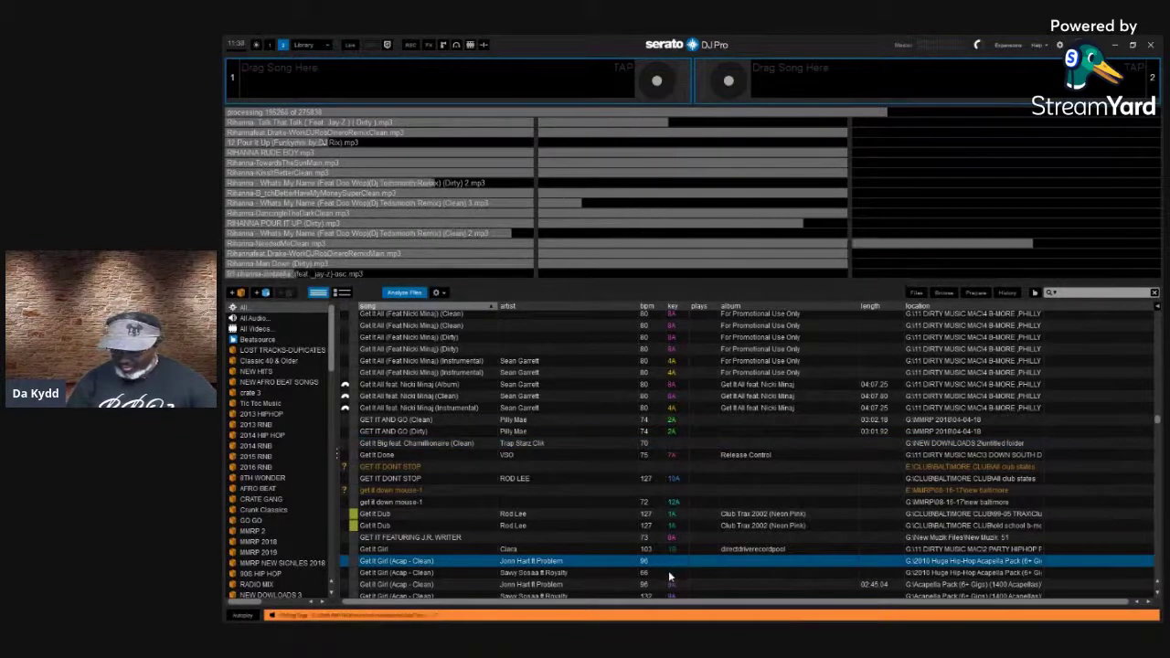
click(668, 570)
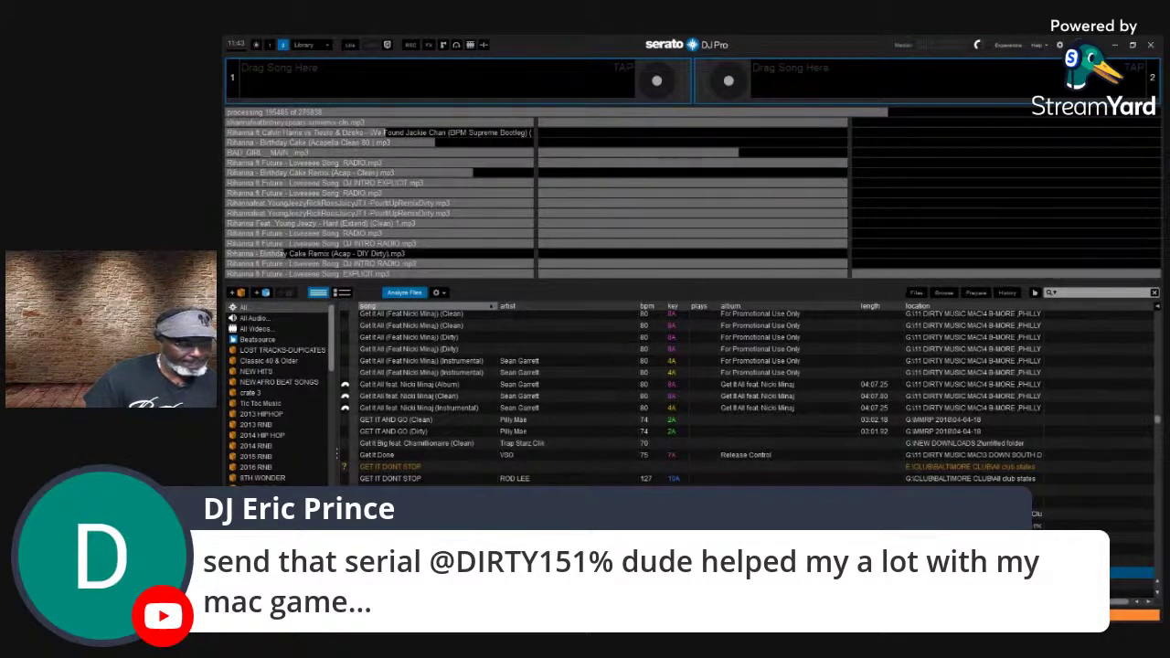
key(super+d)
key(super+d)
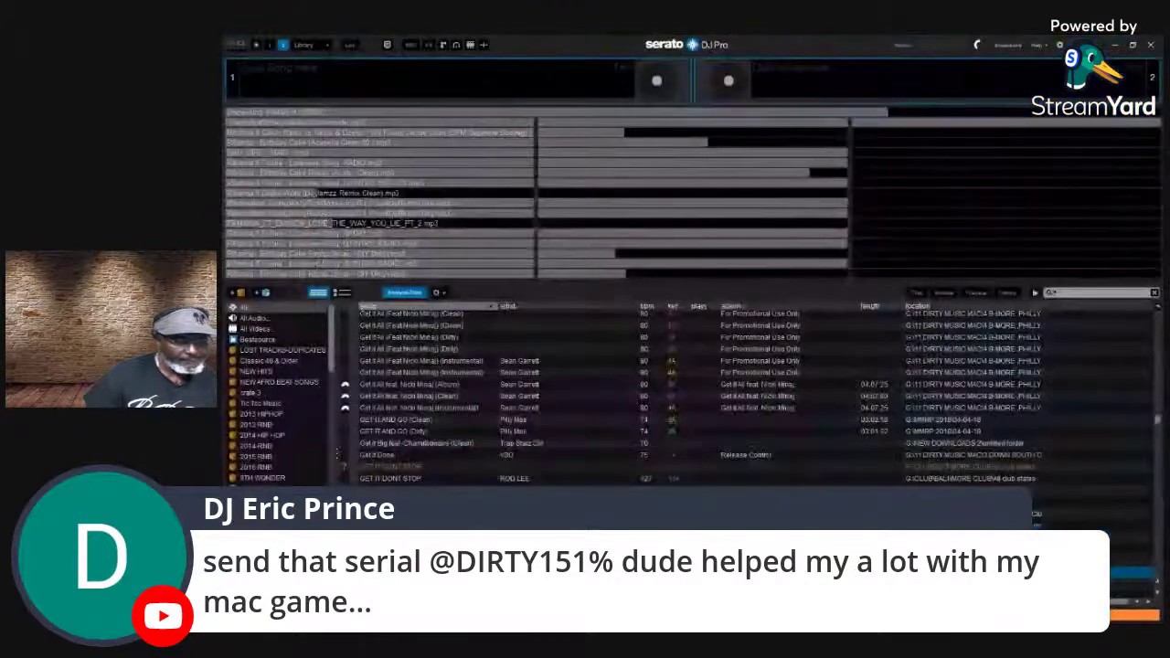